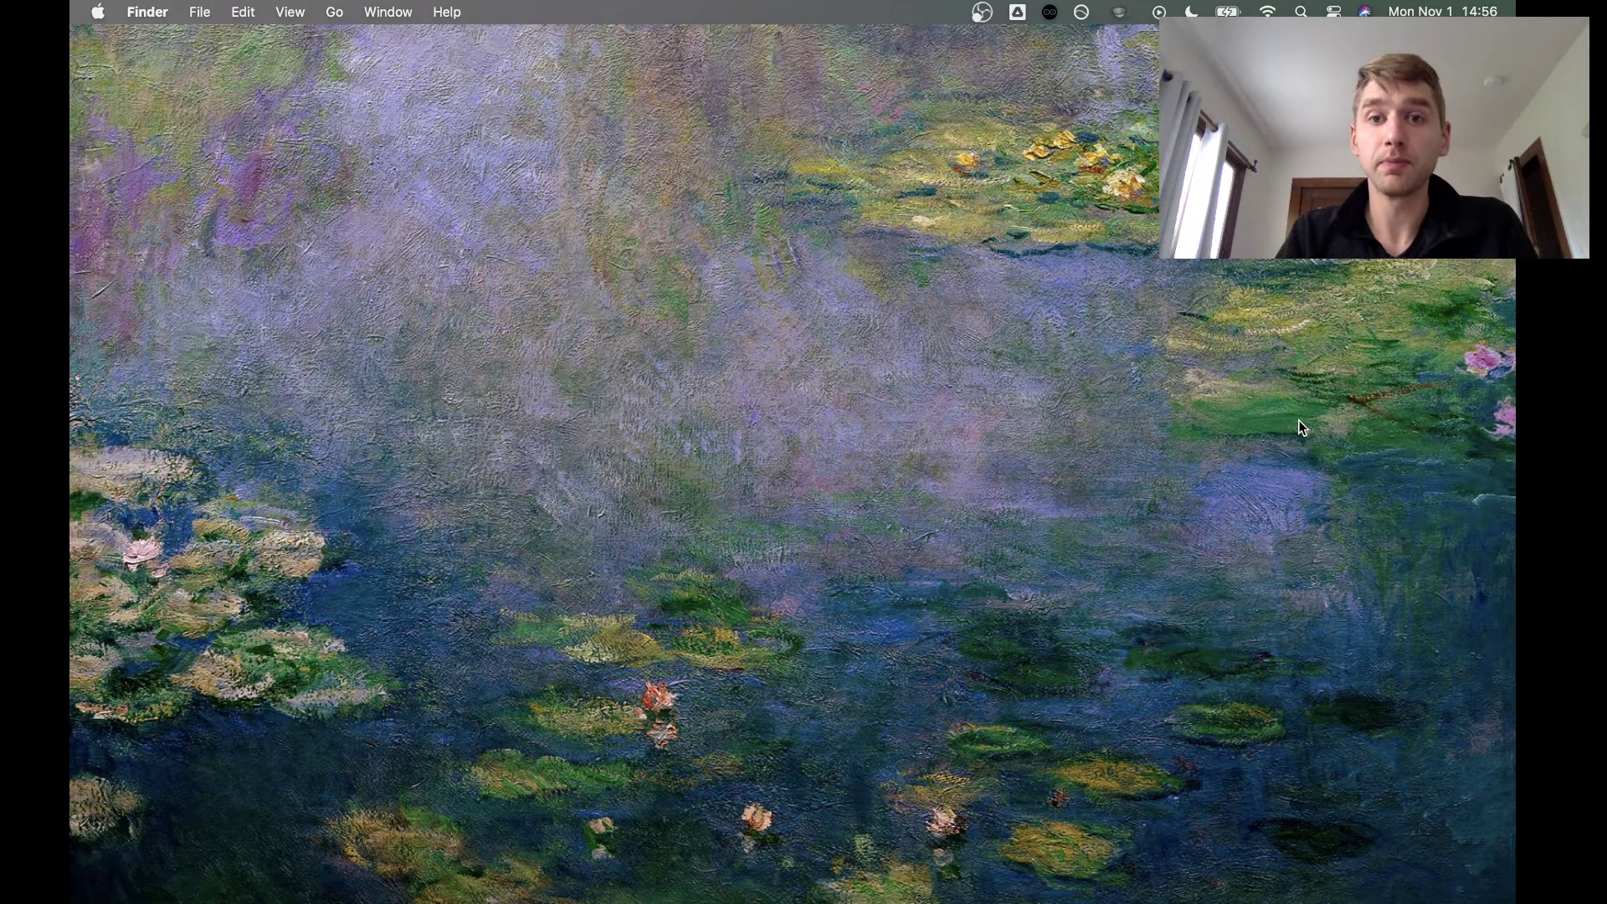
# Launch AutoPad from Launchpad so its twelve C-to-B note pads appear
pyautogui.moveTo(750, 899)
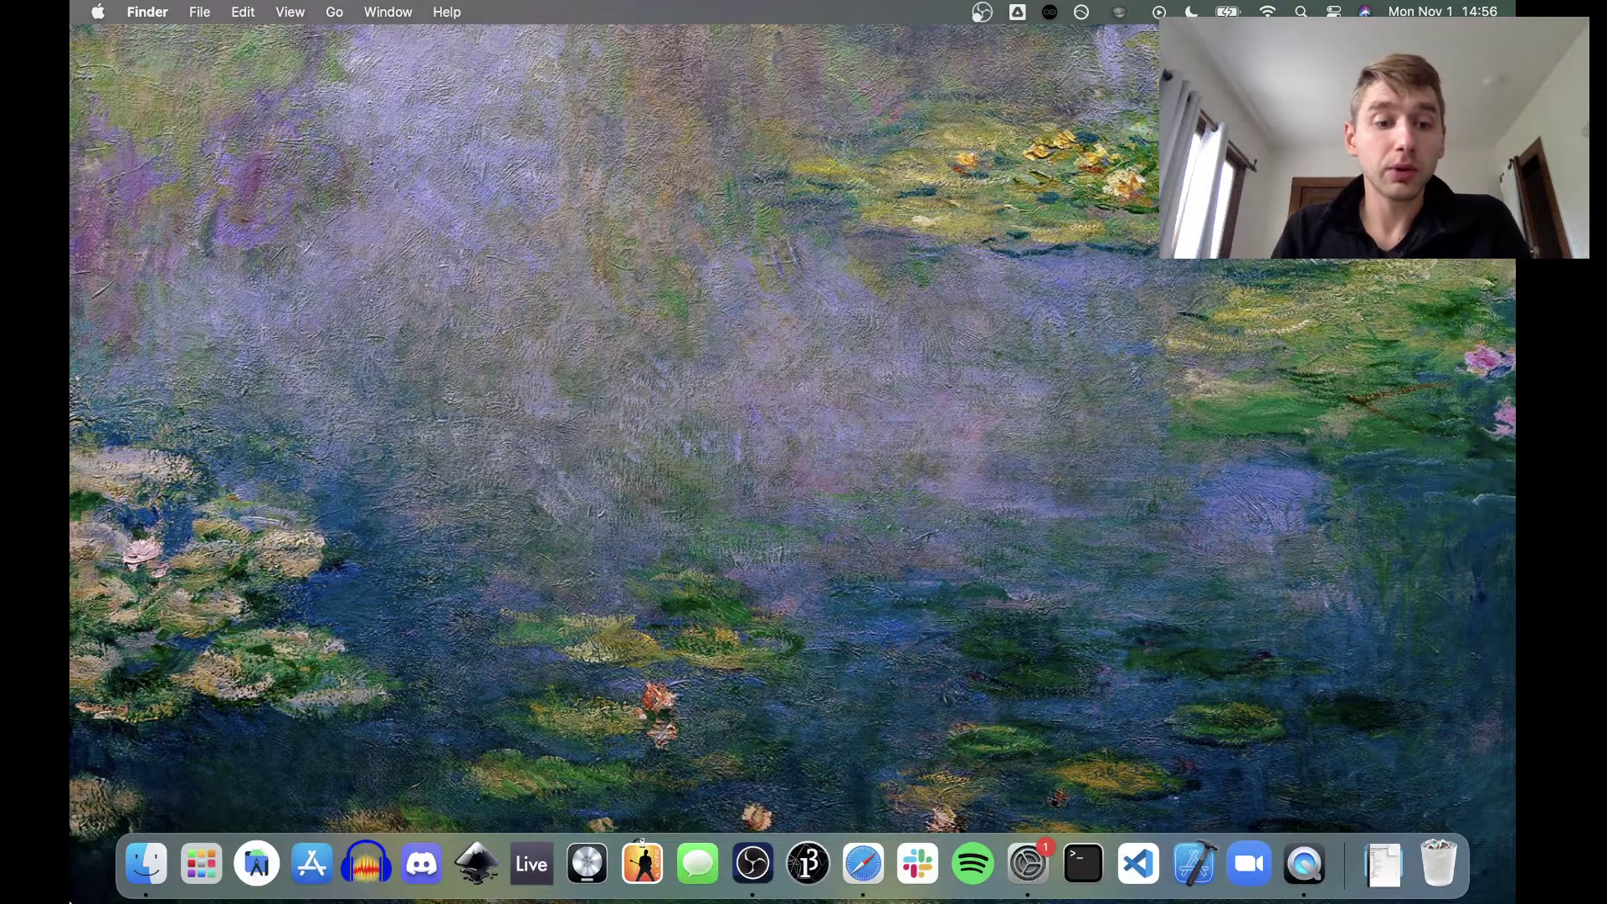
pyautogui.click(202, 868)
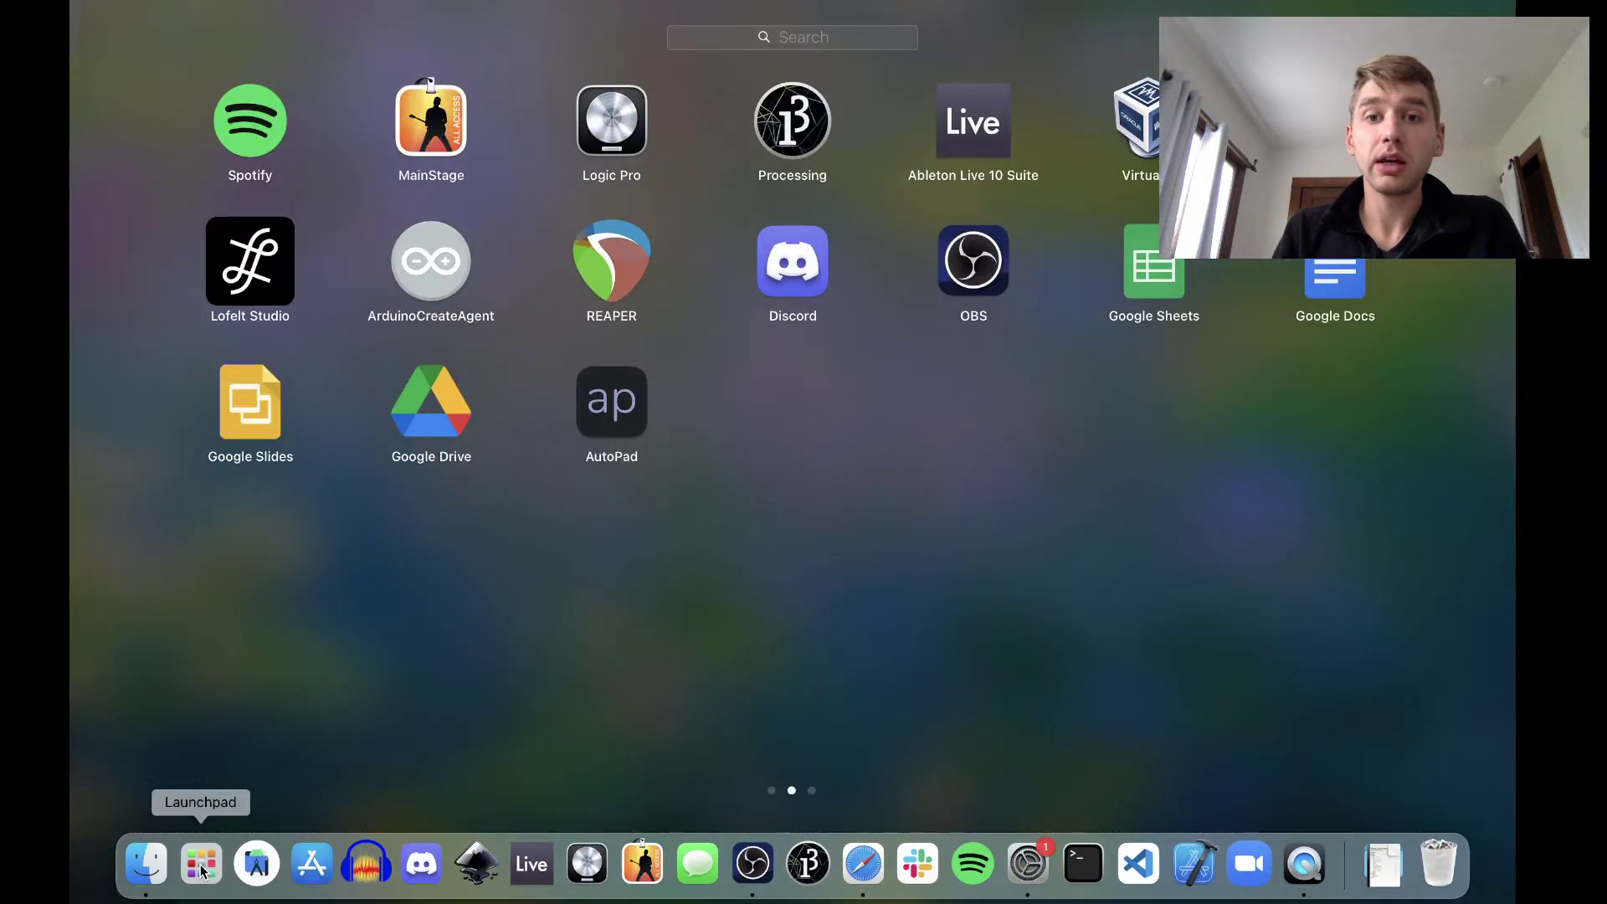
pyautogui.click(589, 400)
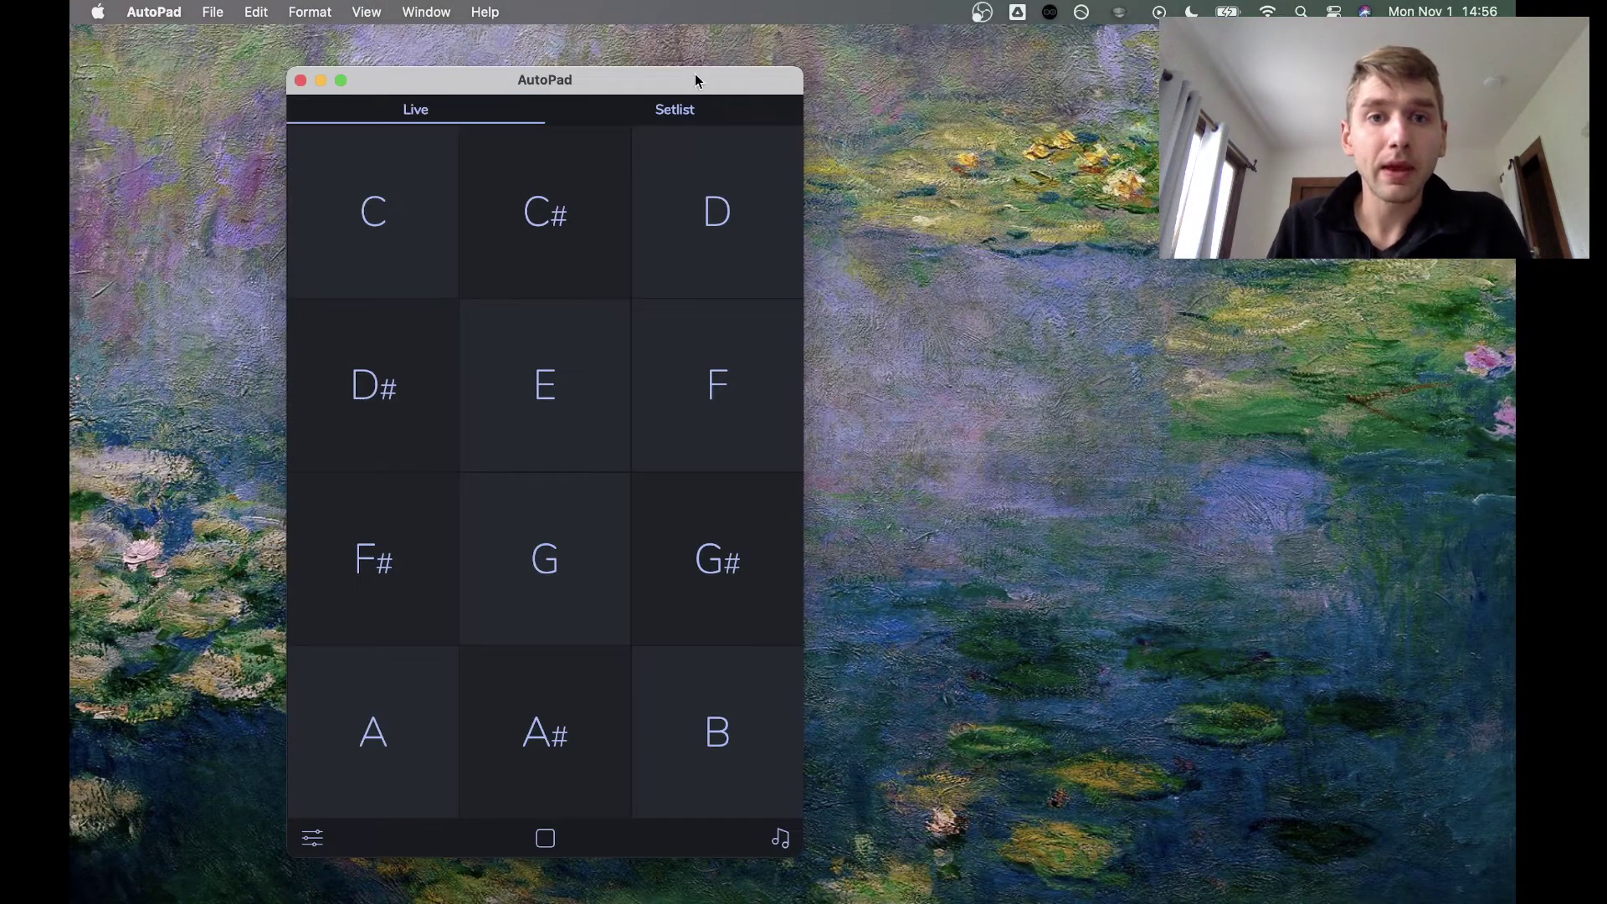
# Reposition and widen the AutoPad window, view the three-song setlist, then return to the Live pads
pyautogui.moveTo(644, 79); pyautogui.dragTo(793, 71)
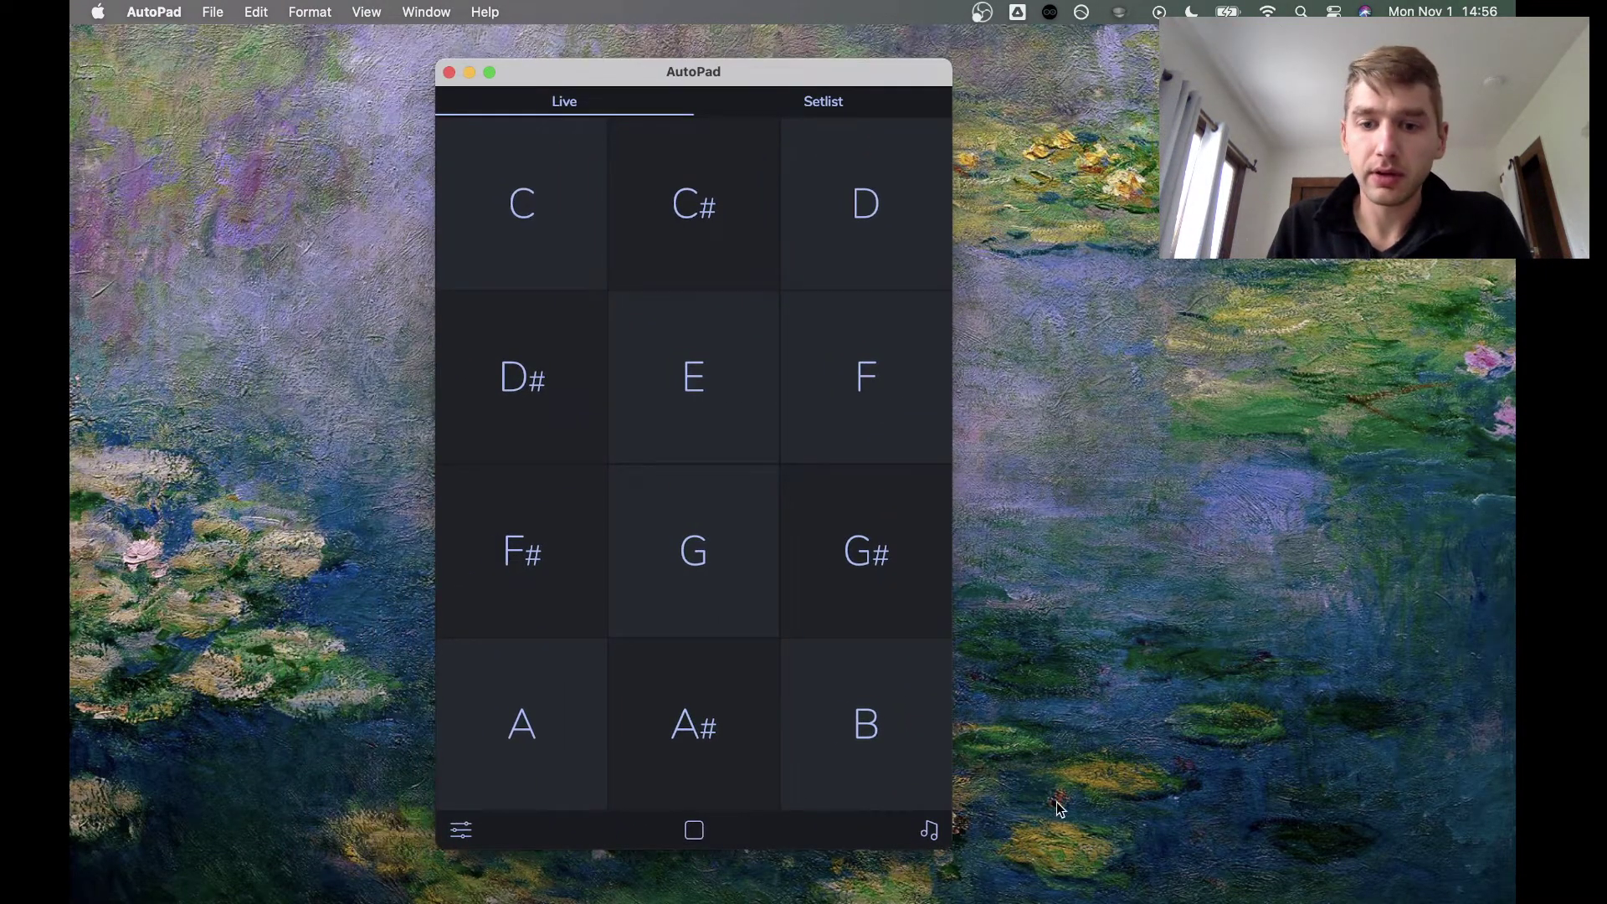
pyautogui.moveTo(950, 847)
pyautogui.mouseDown()
pyautogui.moveTo(1093, 762)
pyautogui.moveTo(1221, 773)
pyautogui.moveTo(1141, 807)
pyautogui.moveTo(951, 832)
pyautogui.moveTo(952, 856)
pyautogui.mouseUp()
pyautogui.moveTo(787, 84); pyautogui.dragTo(689, 69)
pyautogui.click(703, 88)
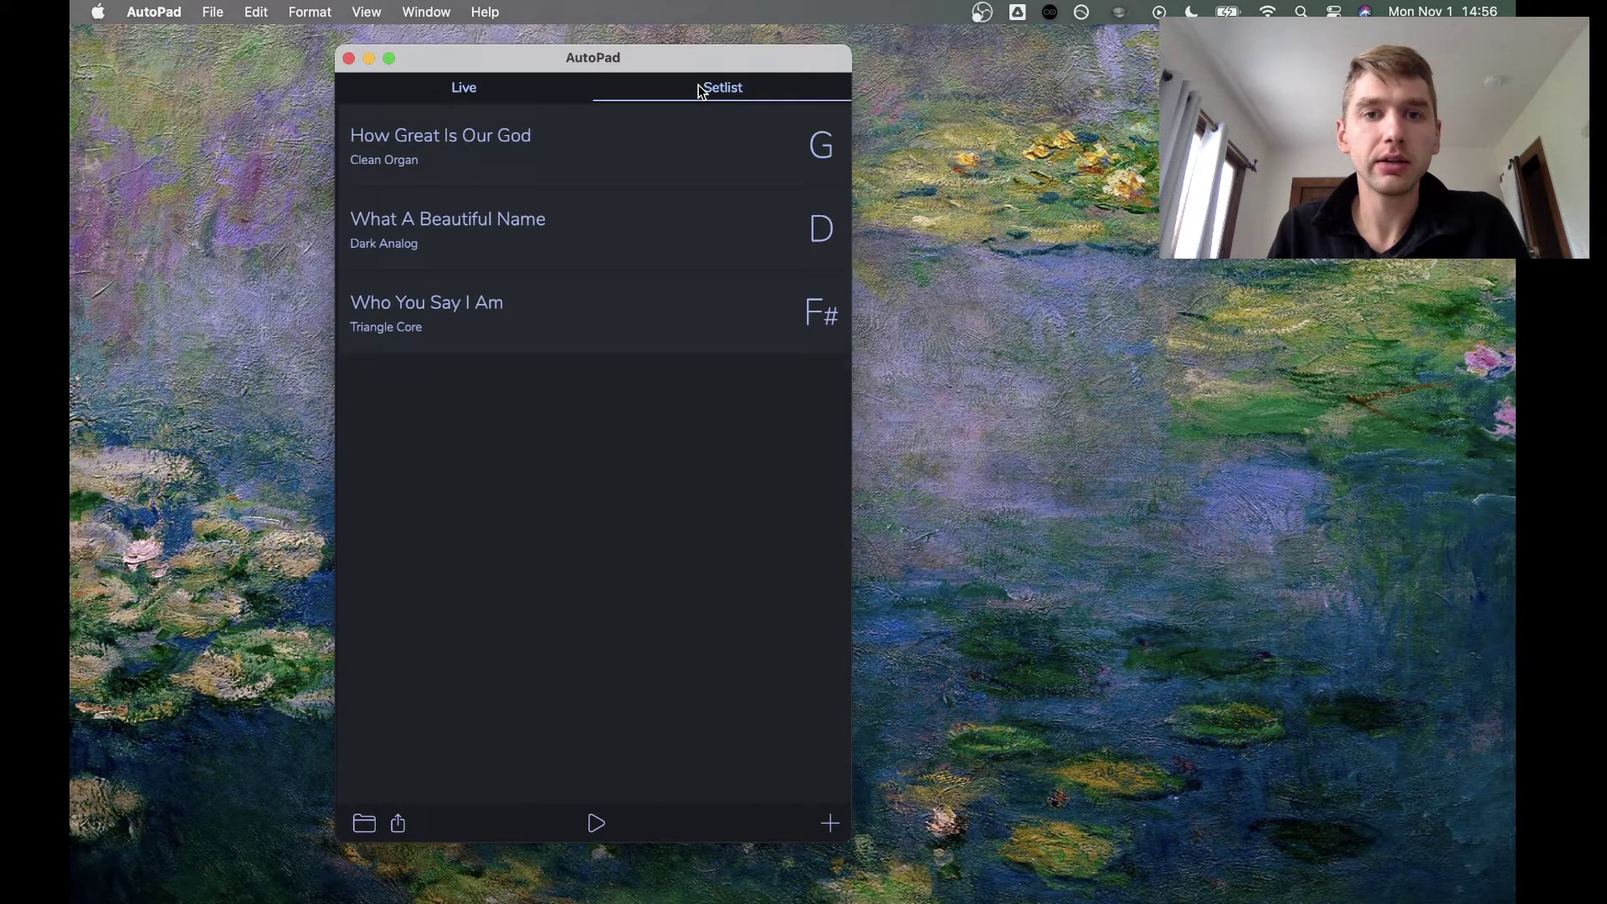
pyautogui.click(459, 100)
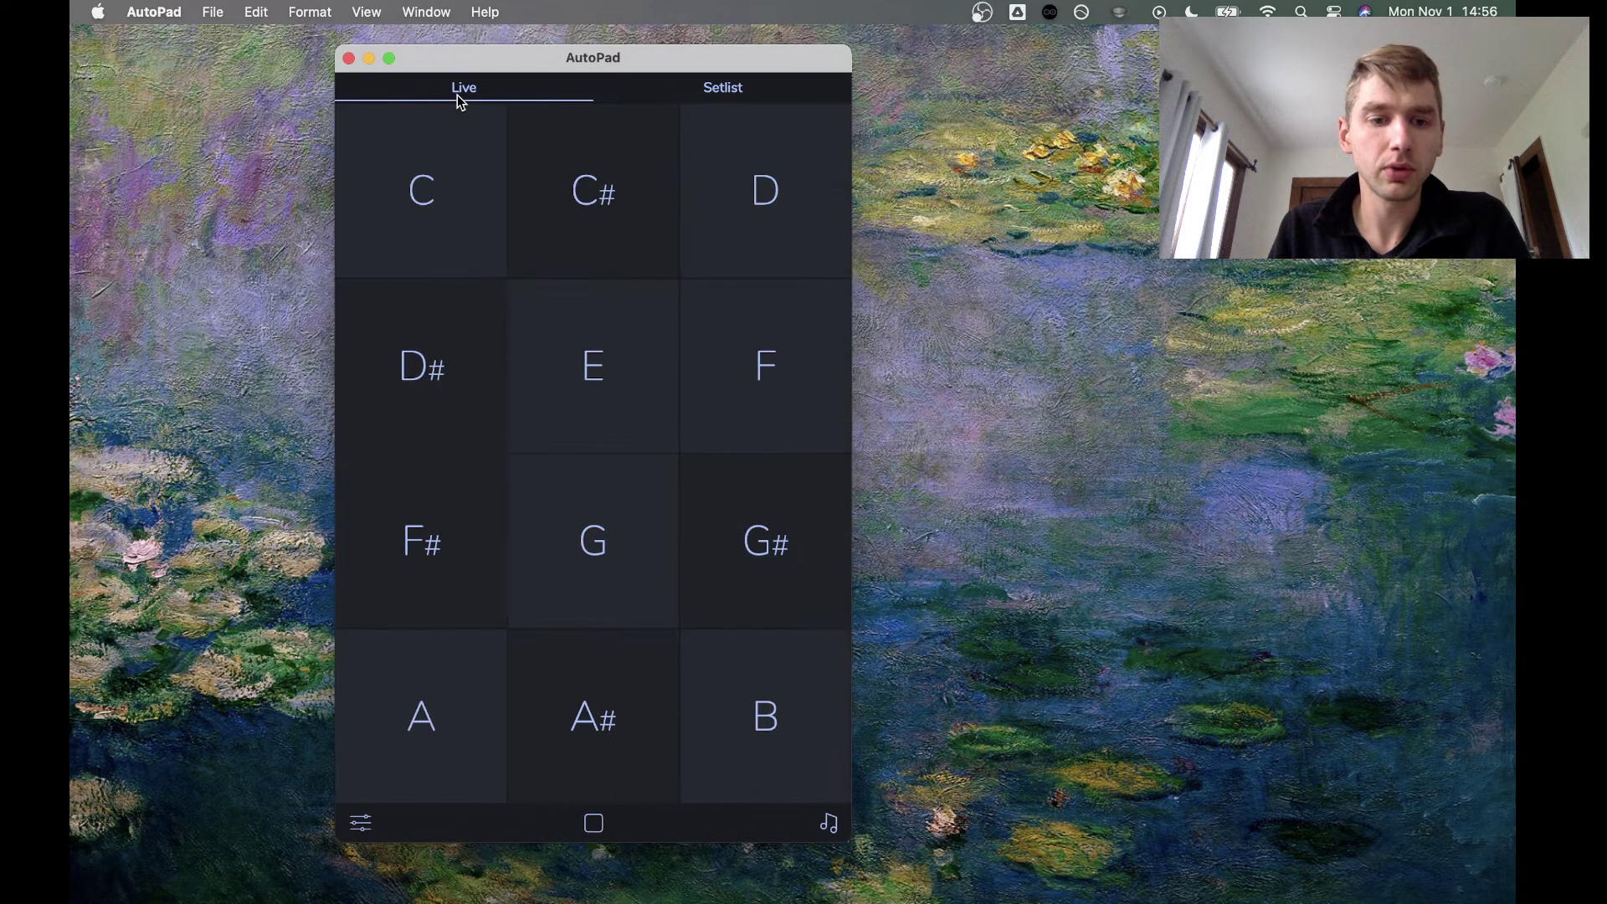
# In the settings Menu, cycle the click sound forward to Block and back to Tick
pyautogui.click(360, 823)
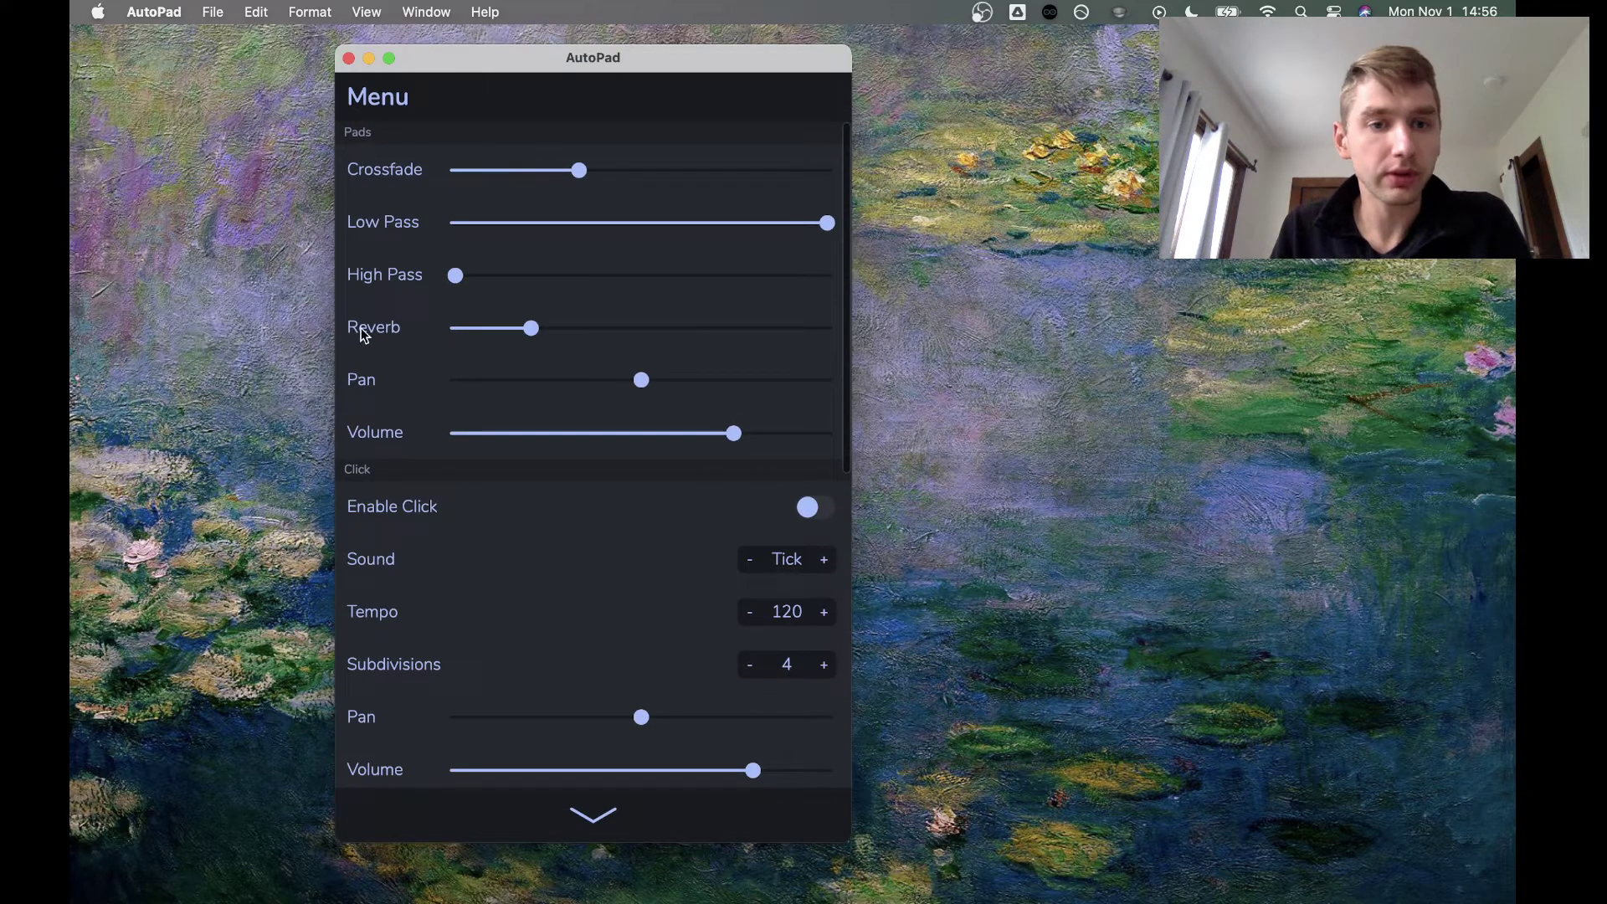
pyautogui.scroll(-3, 385, 425)
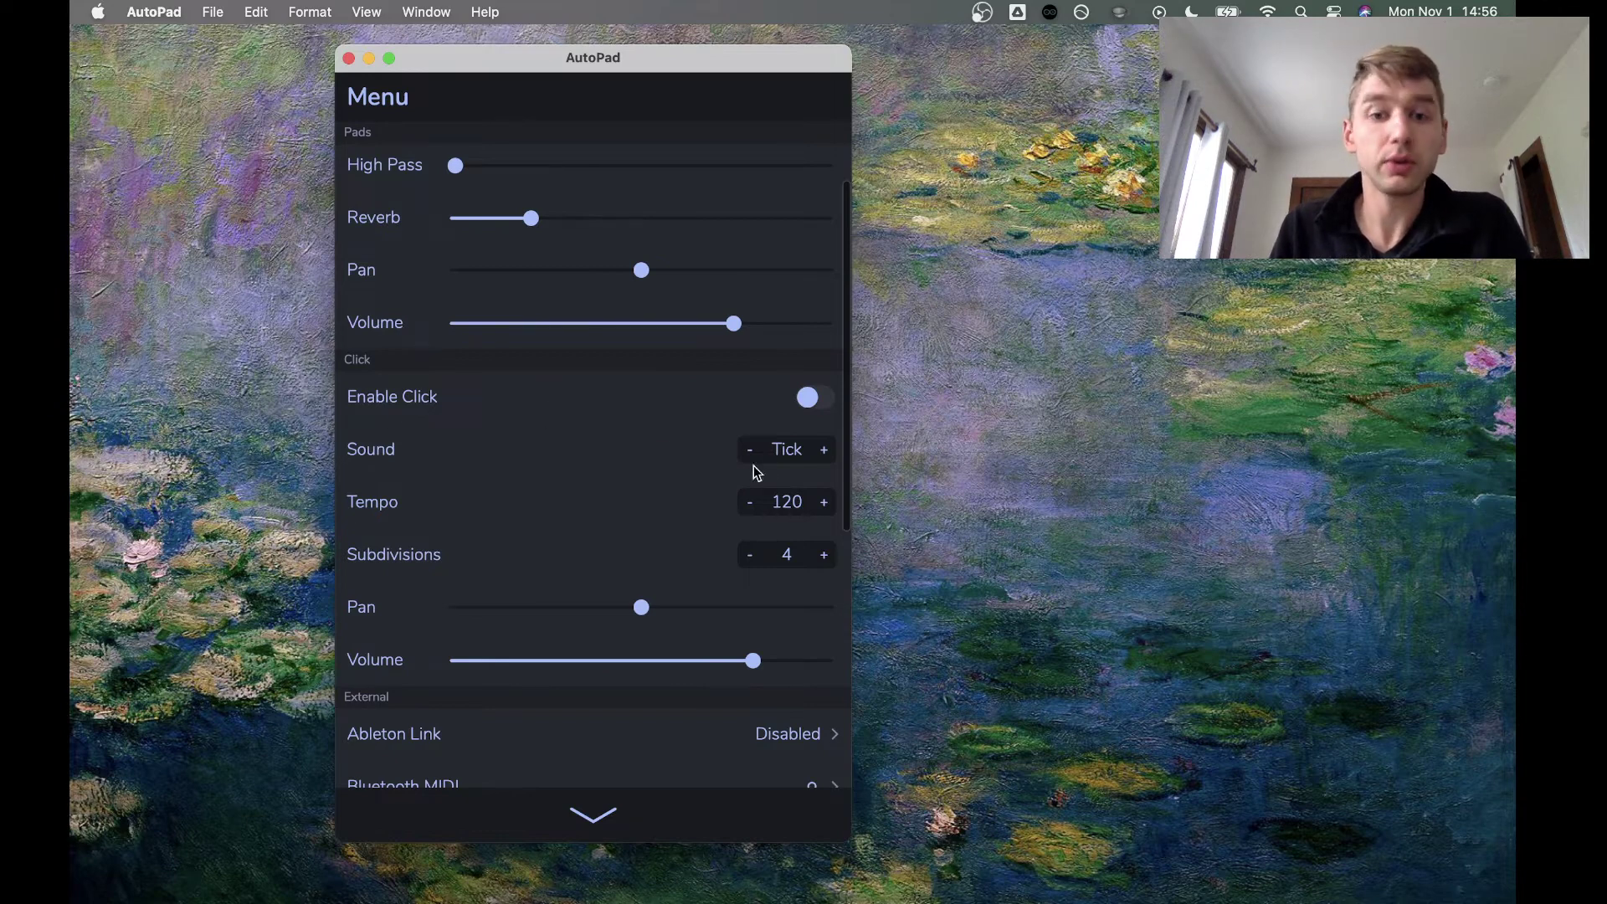
pyautogui.click(825, 451)
pyautogui.click(825, 451)
pyautogui.click(824, 452)
pyautogui.click(749, 451)
pyautogui.click(749, 451)
pyautogui.click(750, 451)
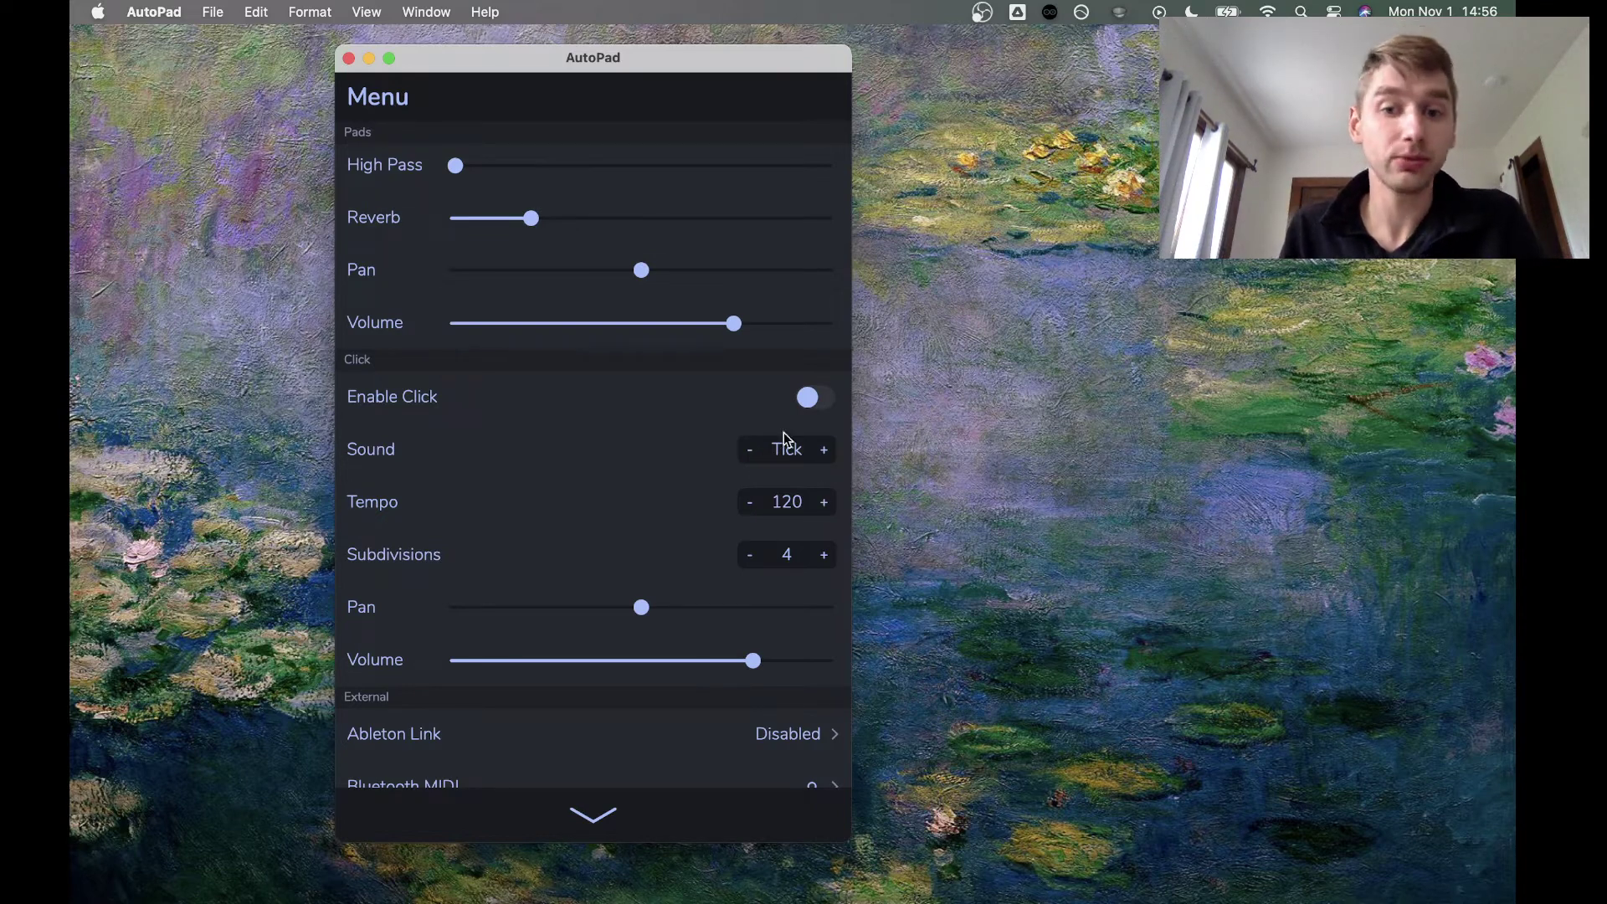
# Scroll down to the click tempo 120, Ableton Link disabled and Receive MIDI settings
pyautogui.scroll(-5, 459, 540)
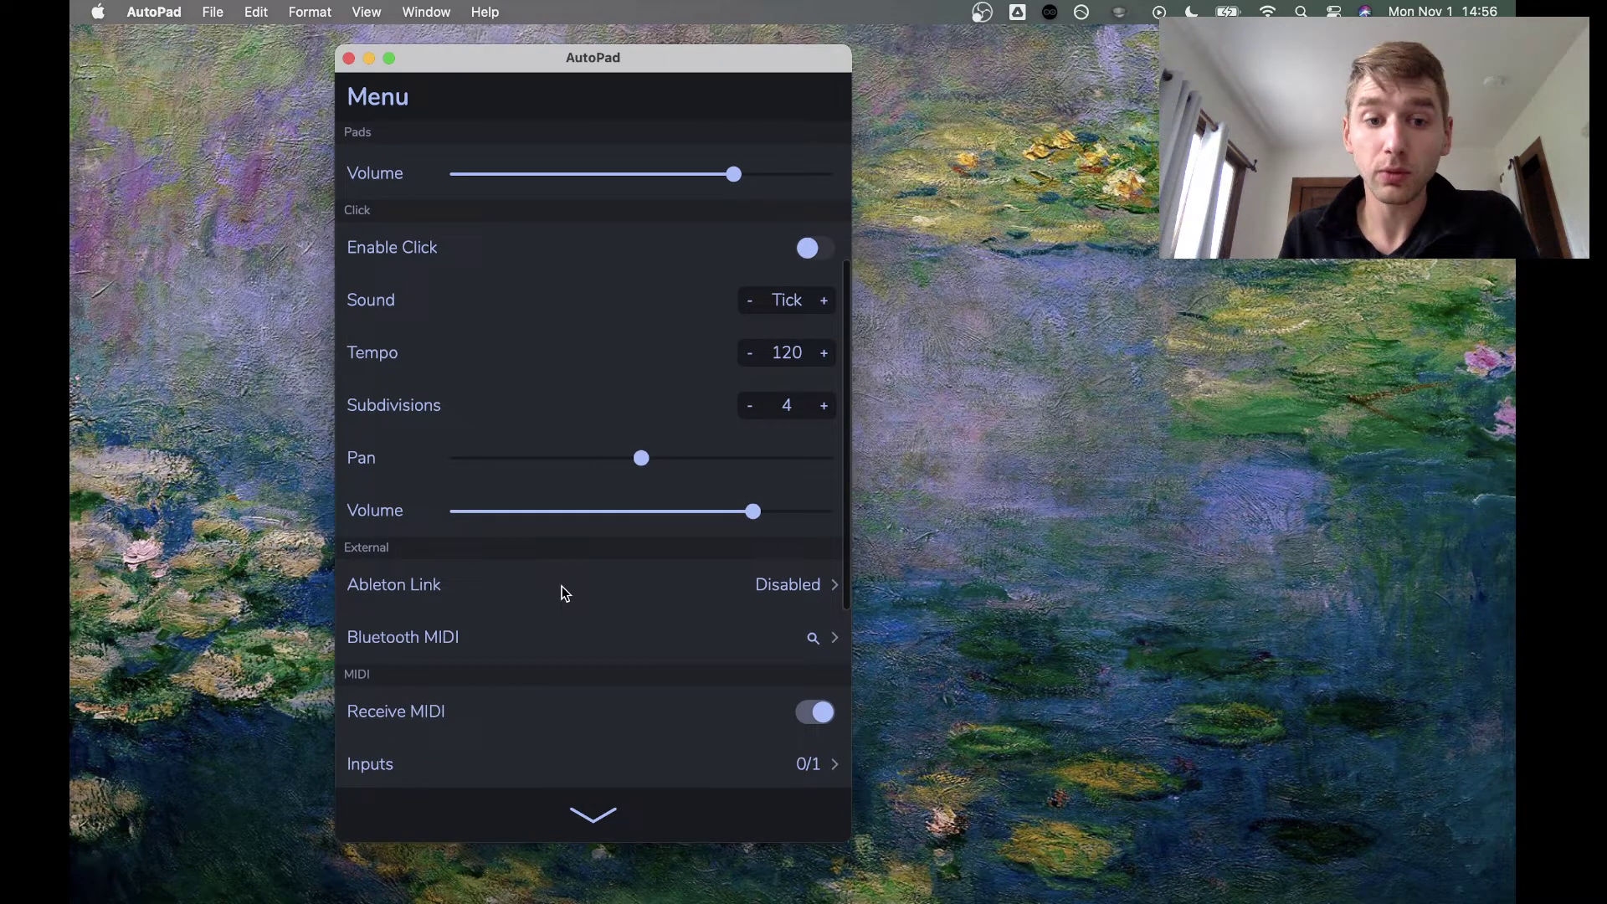
pyautogui.scroll(-2, 545, 586)
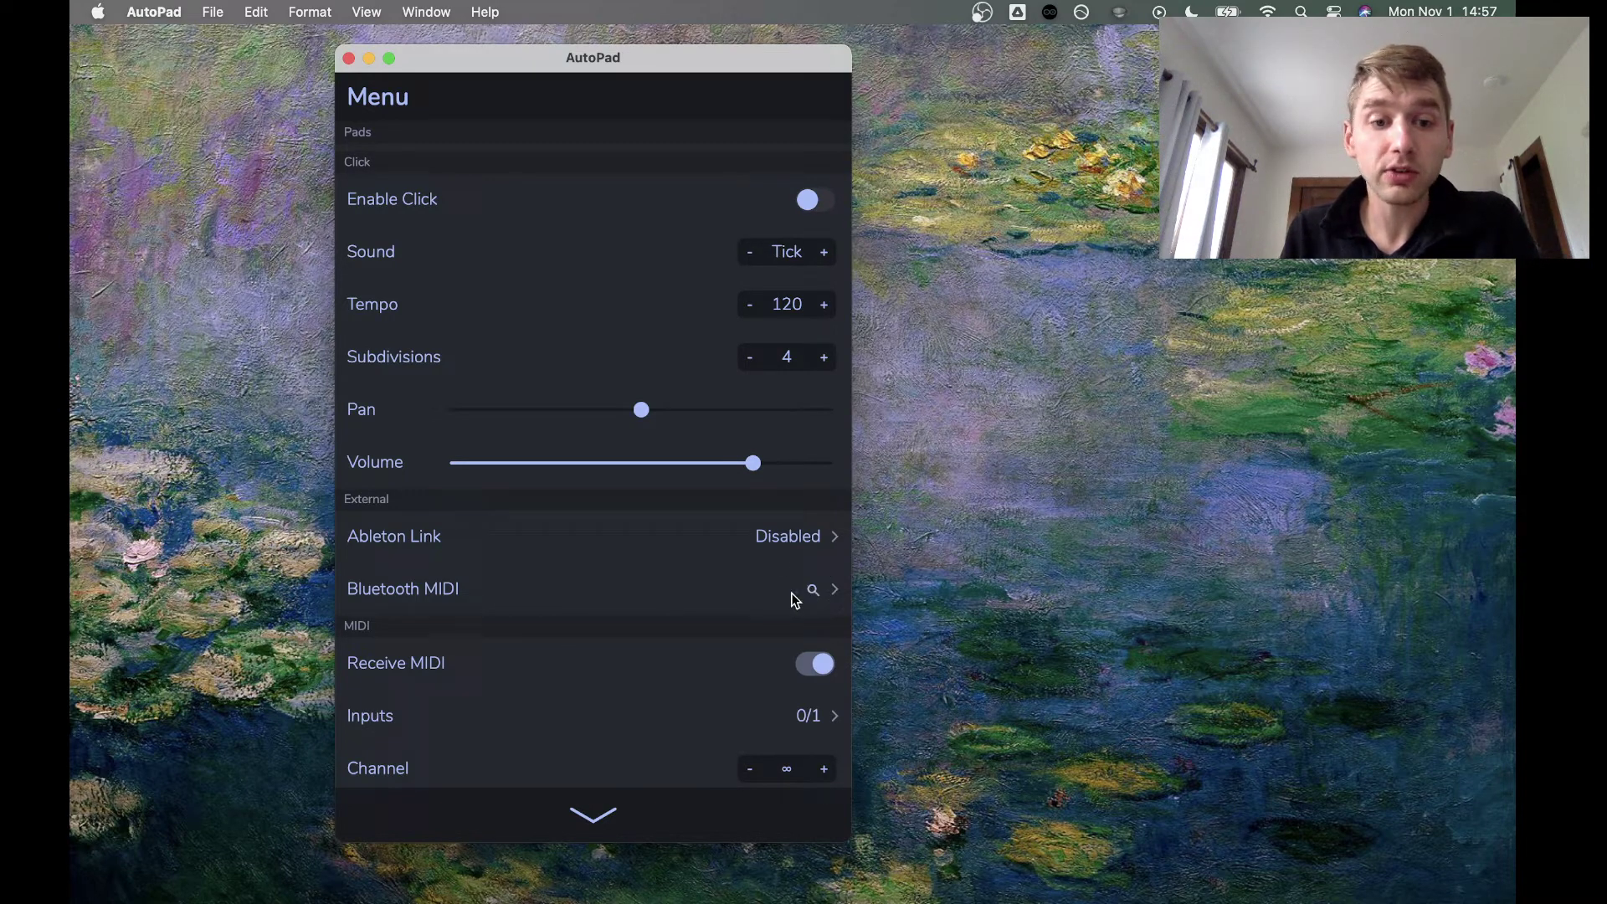
pyautogui.scroll(-5, 791, 592)
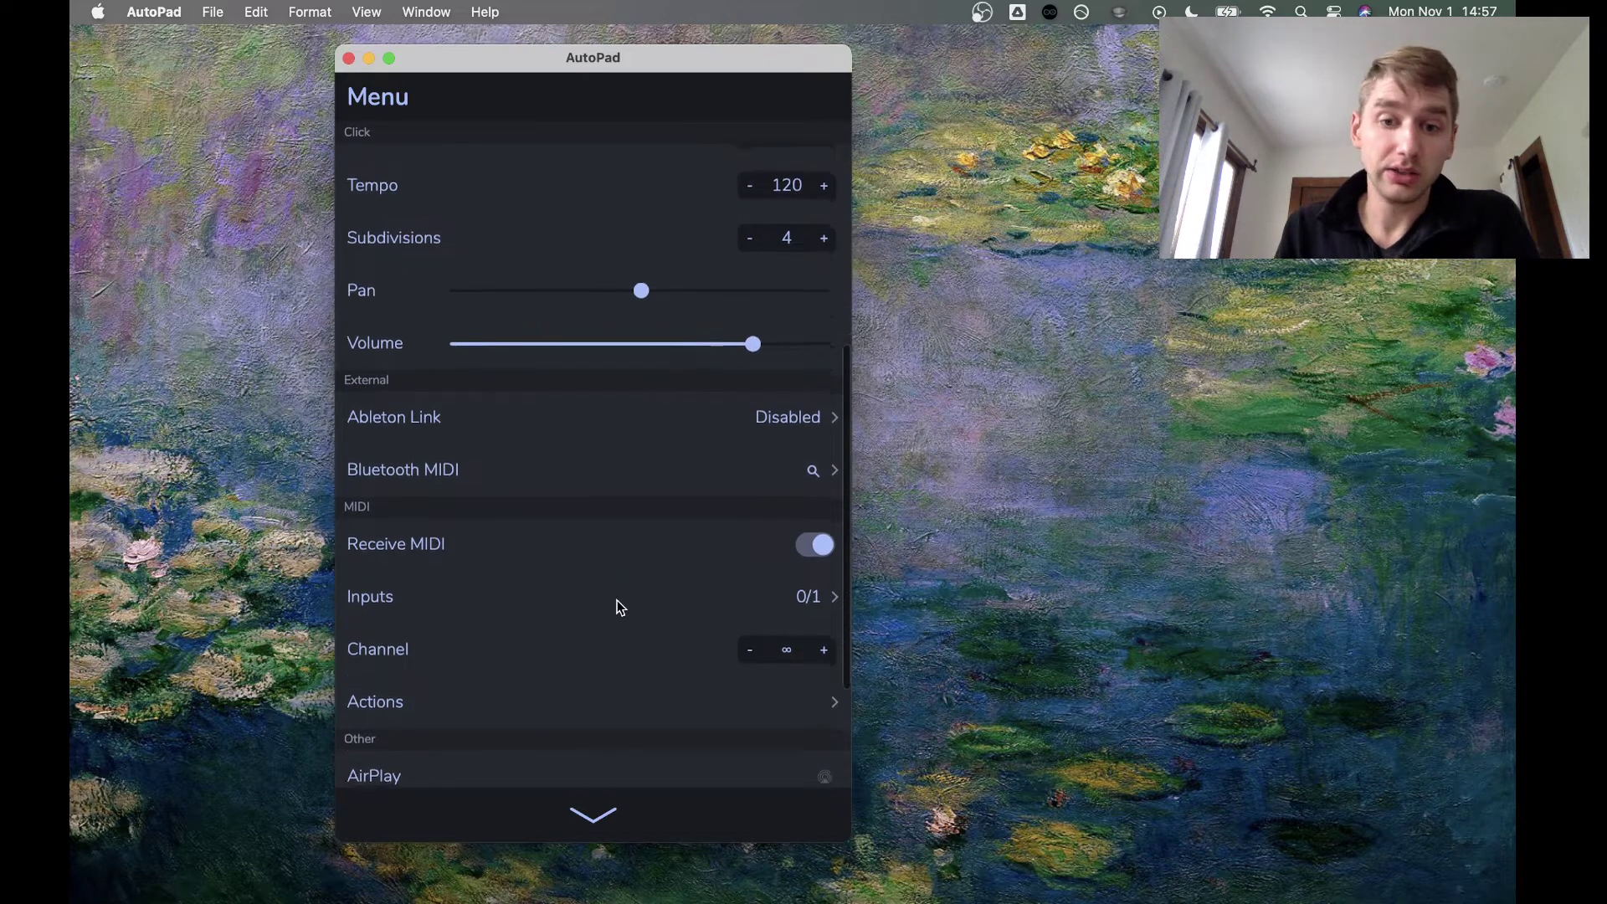
pyautogui.scroll(-1, 619, 606)
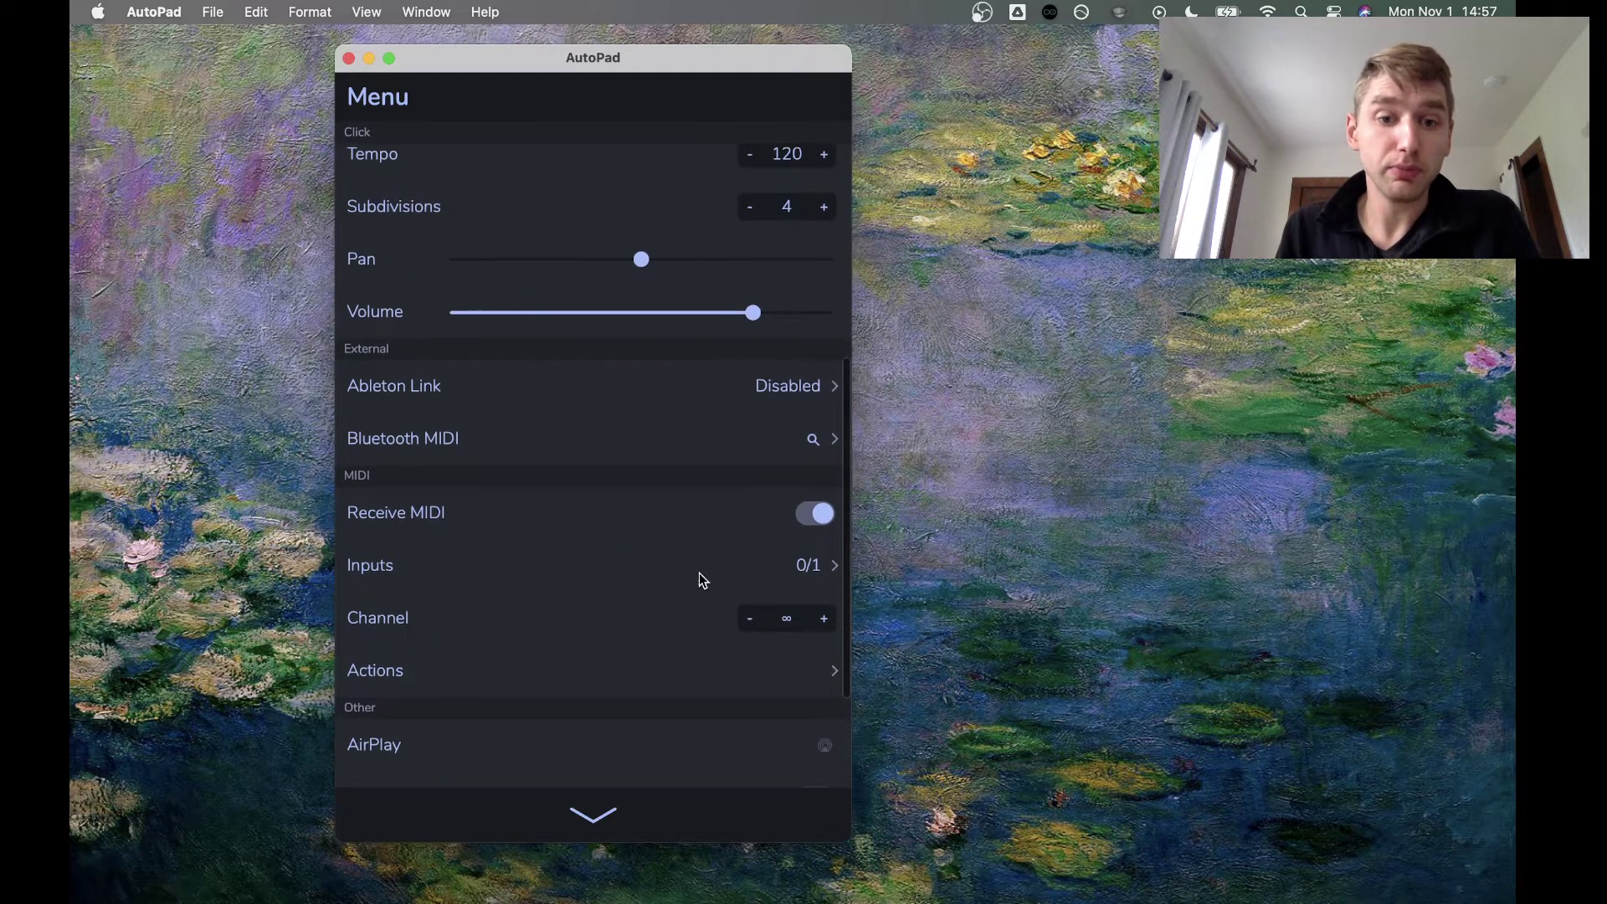
# Enable K-Board as the MIDI input so Inputs reads 1/1
pyautogui.click(802, 575)
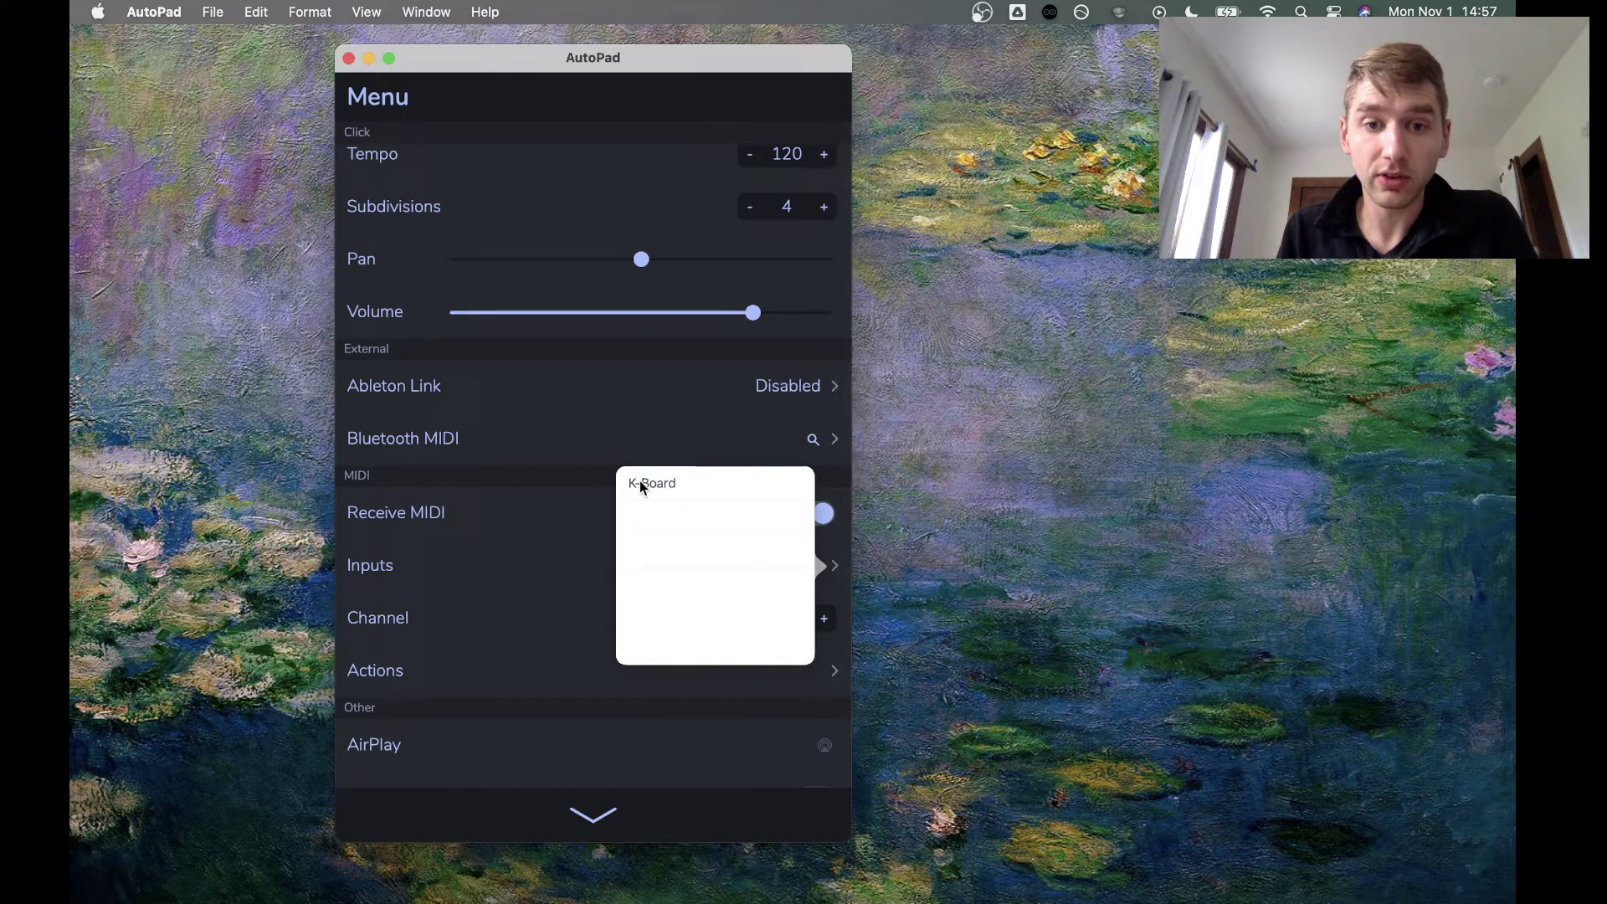
pyautogui.click(655, 489)
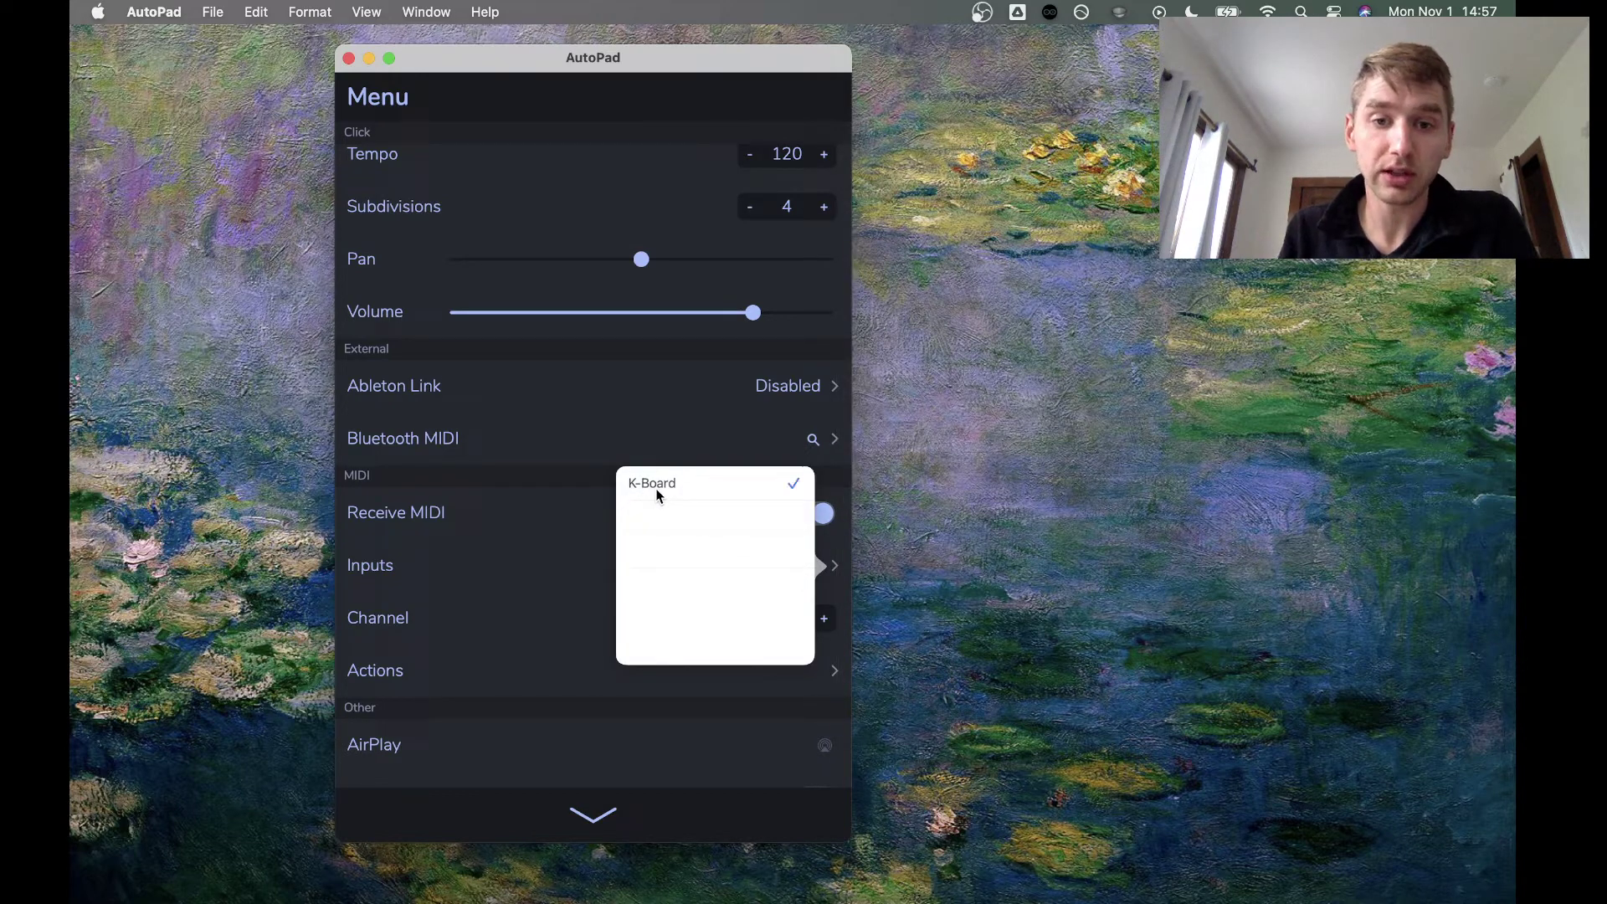
pyautogui.click(441, 572)
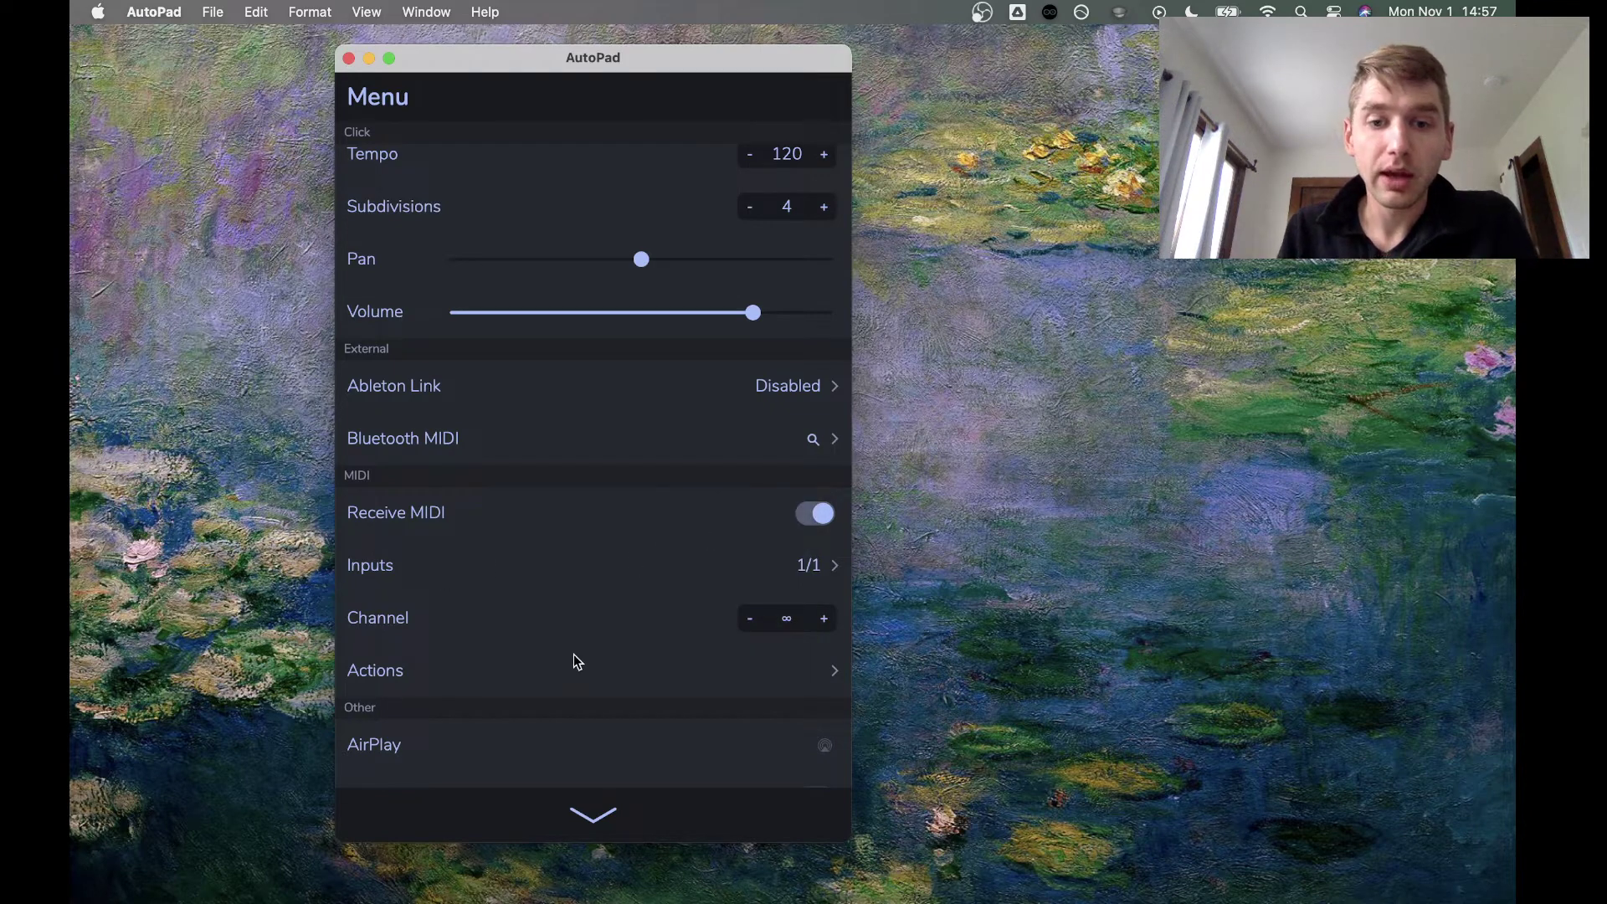
pyautogui.scroll(-3, 575, 655)
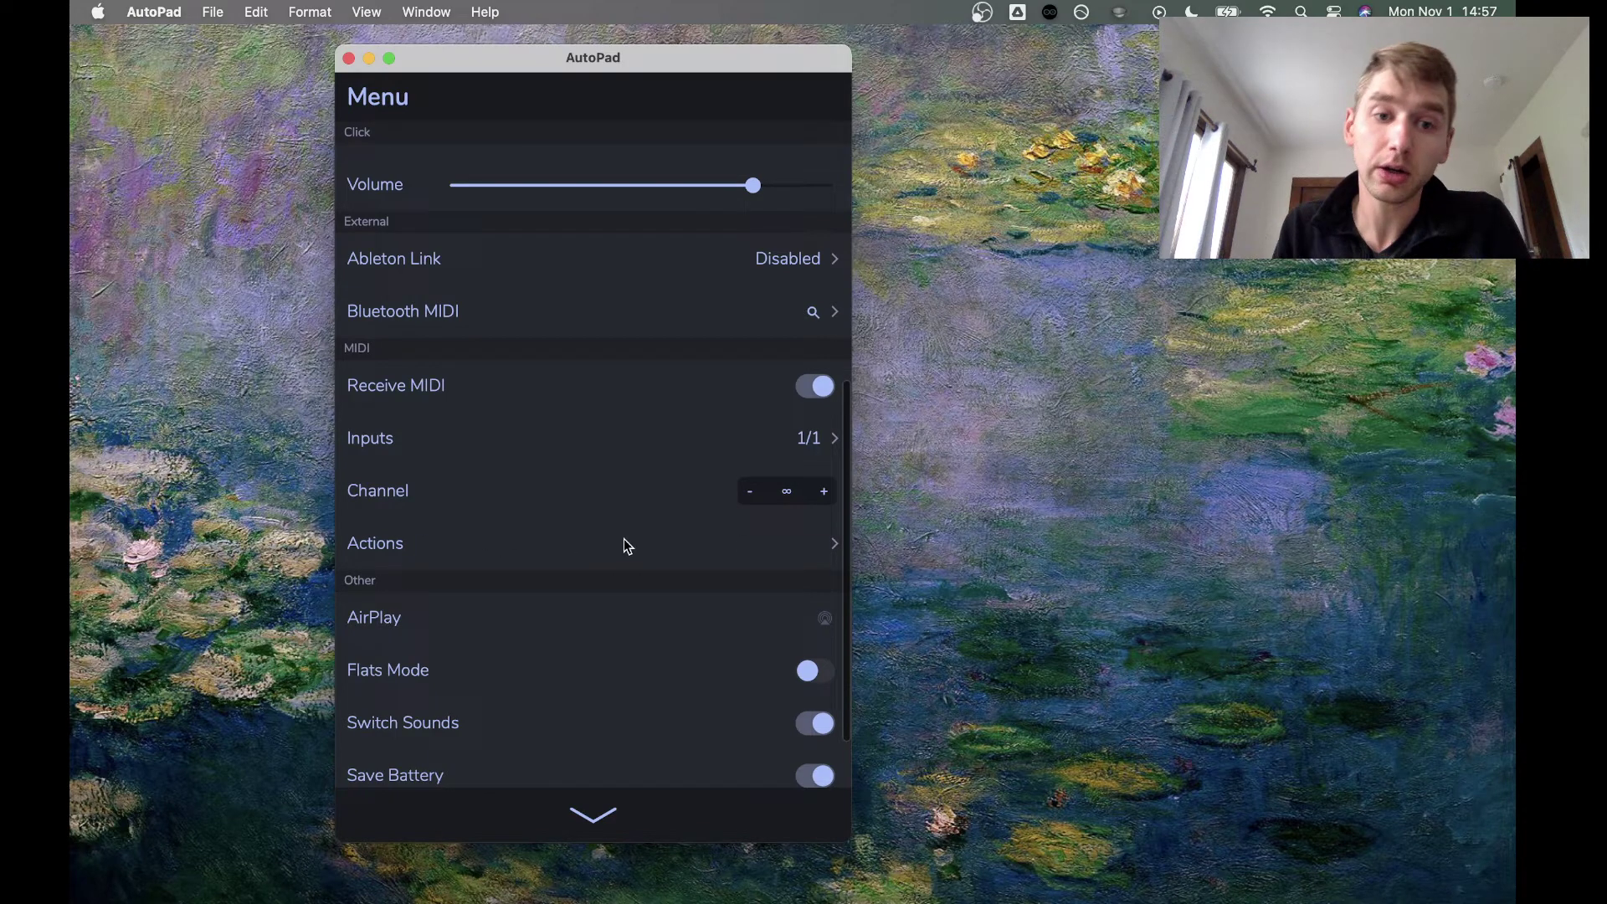
# Cycle CC Action 1 through Low Pass, High Pass, Reverb, Pad Pan, Volume options and None, ending on Crossfade
pyautogui.click(584, 555)
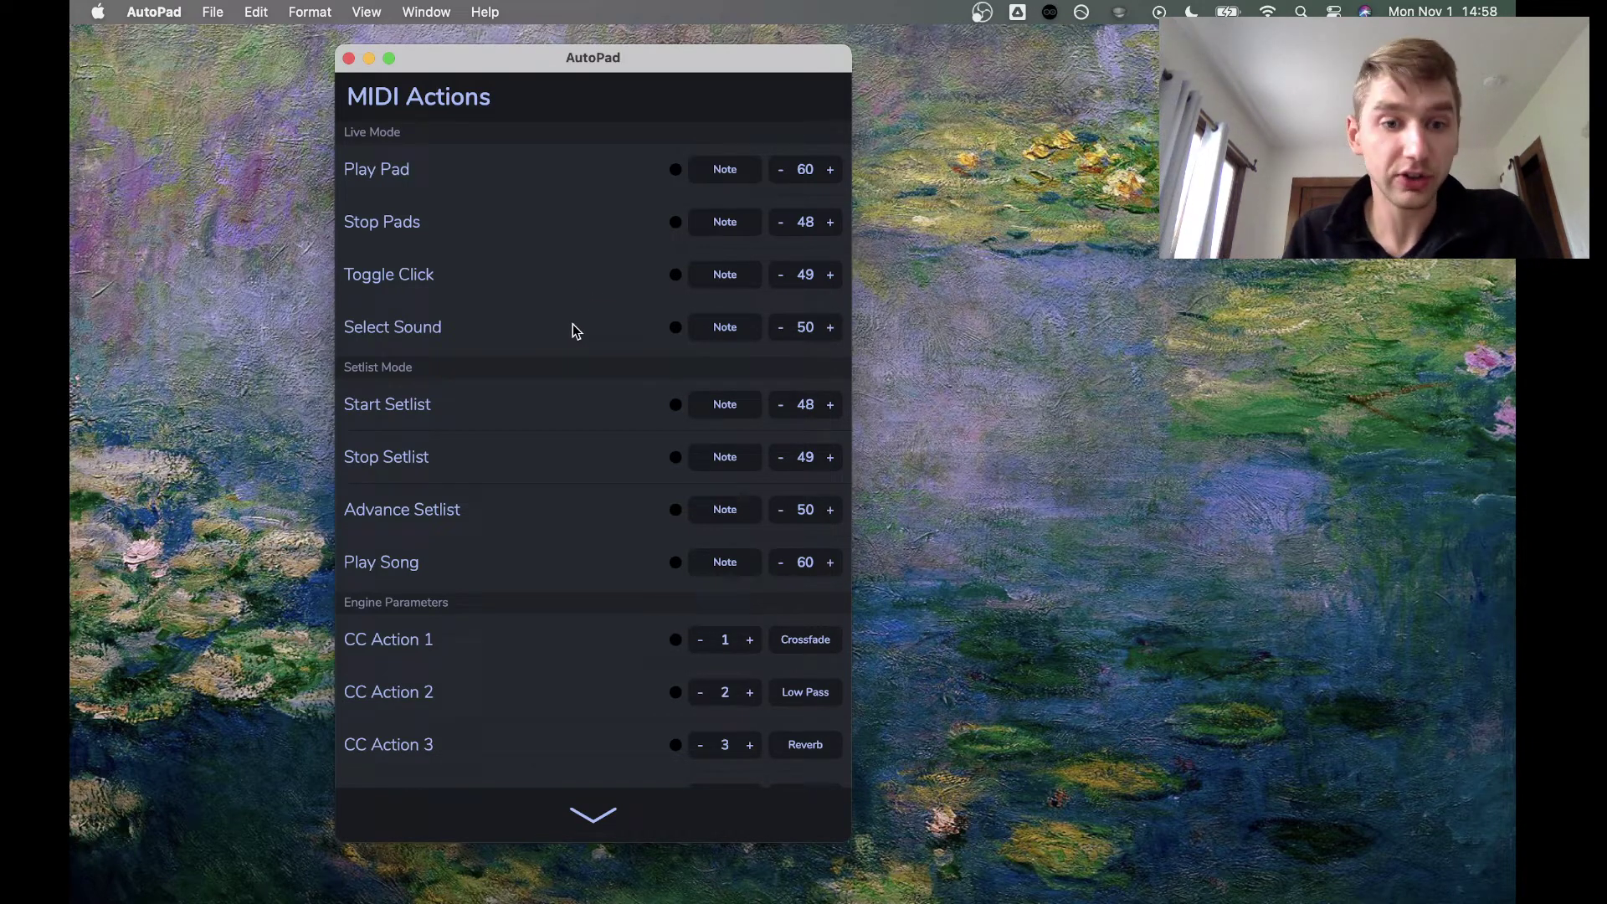
pyautogui.scroll(-1, 600, 427)
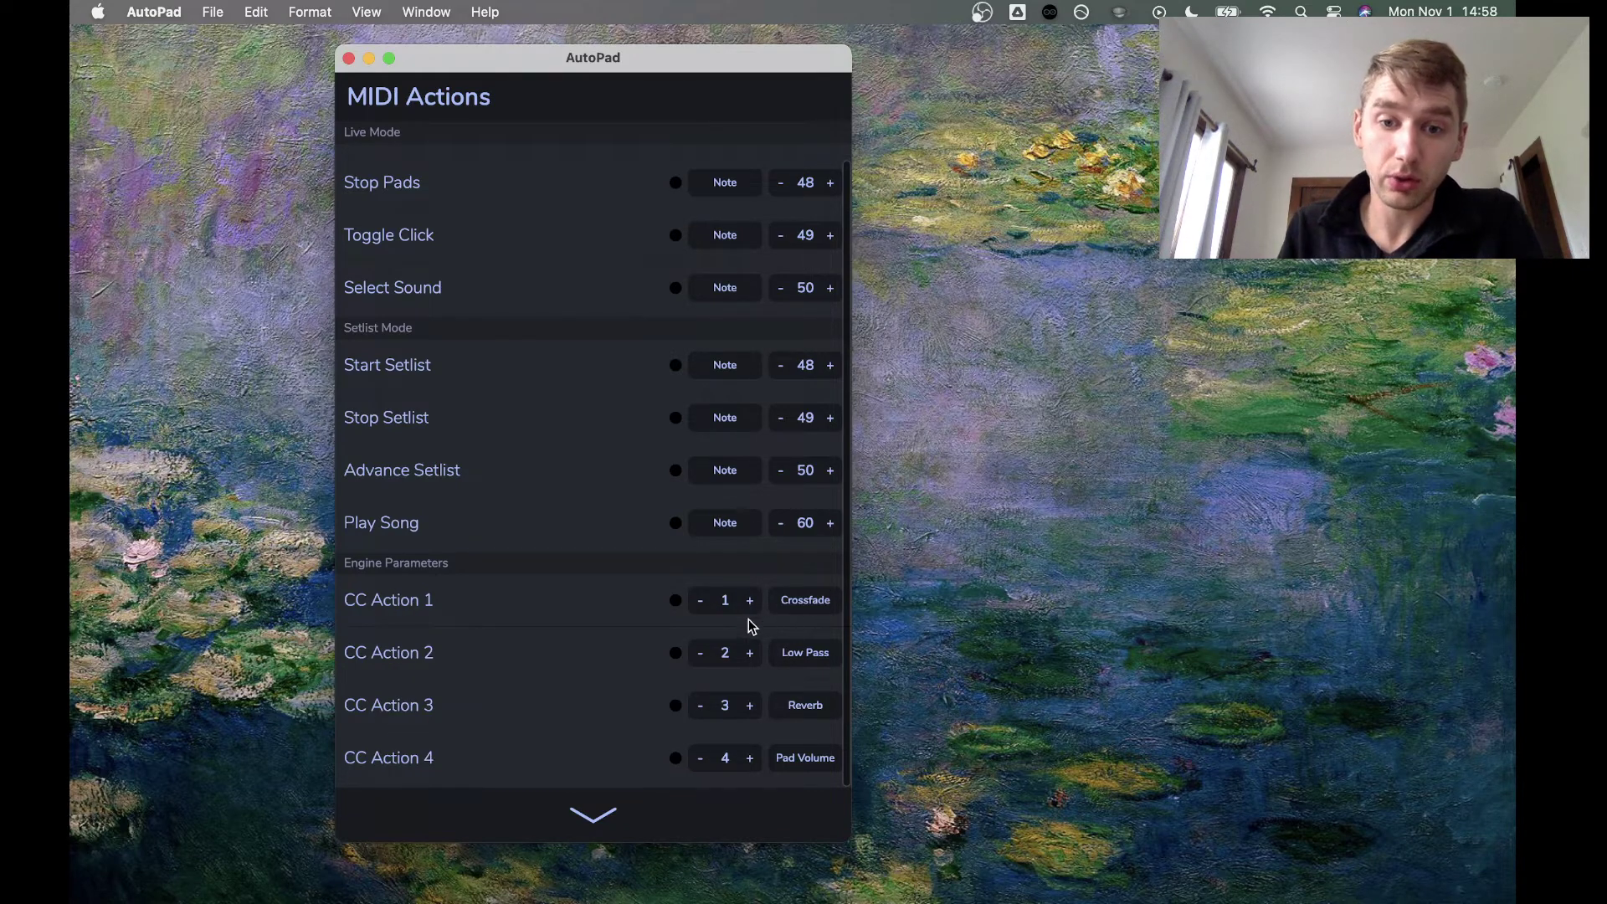
pyautogui.click(815, 607)
pyautogui.click(816, 610)
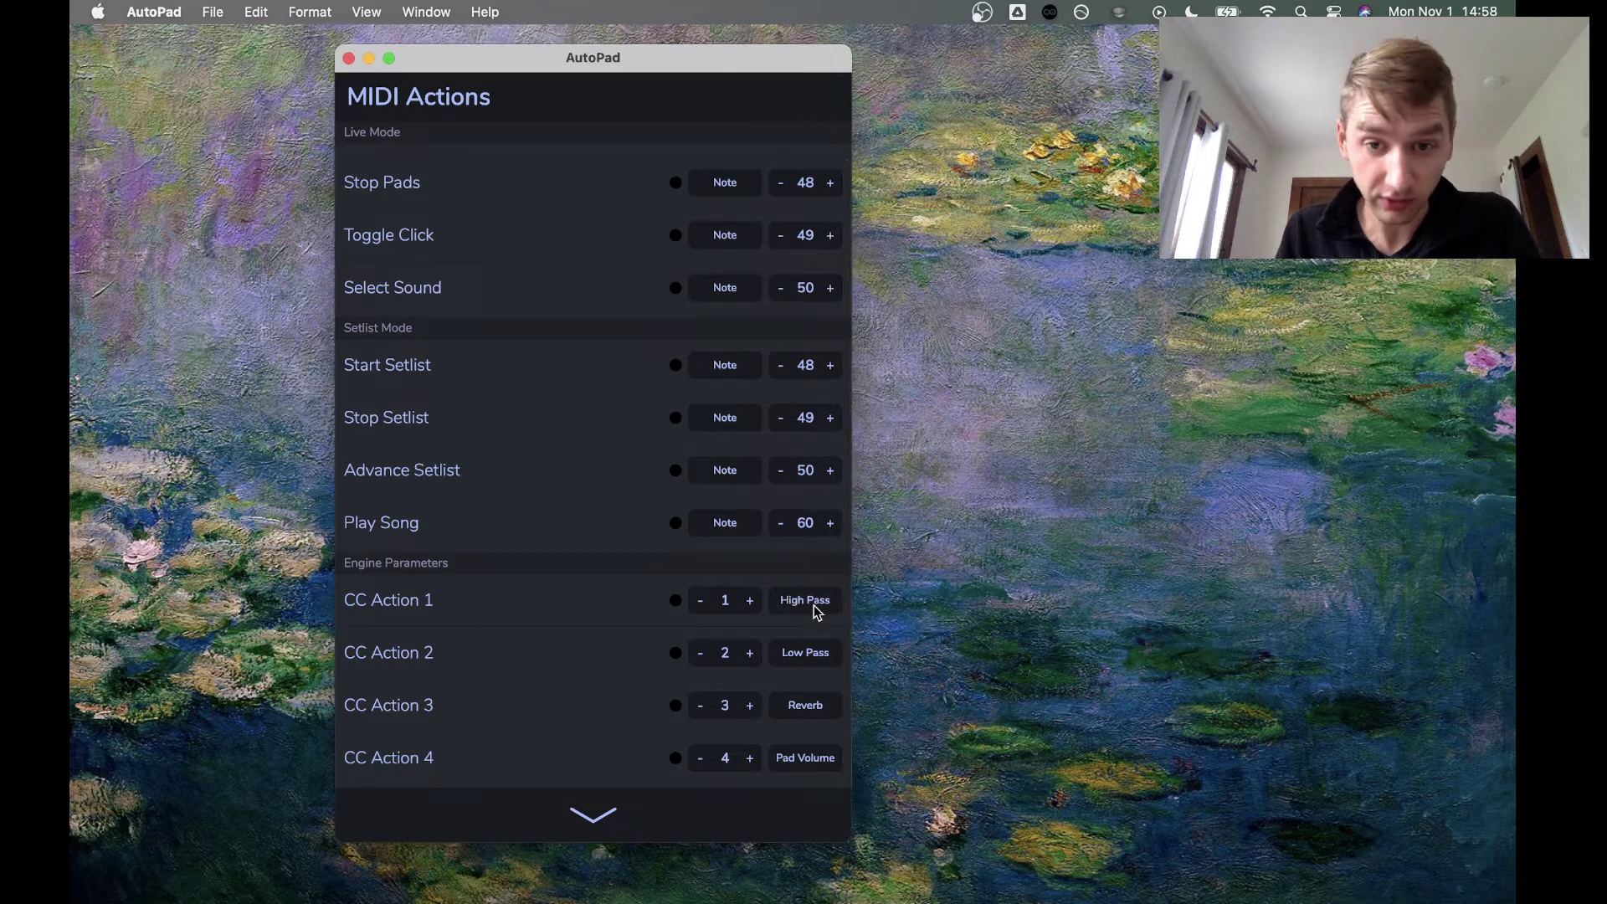
pyautogui.click(817, 610)
pyautogui.click(817, 608)
pyautogui.click(817, 608)
pyautogui.click(817, 607)
pyautogui.click(817, 608)
pyautogui.click(817, 608)
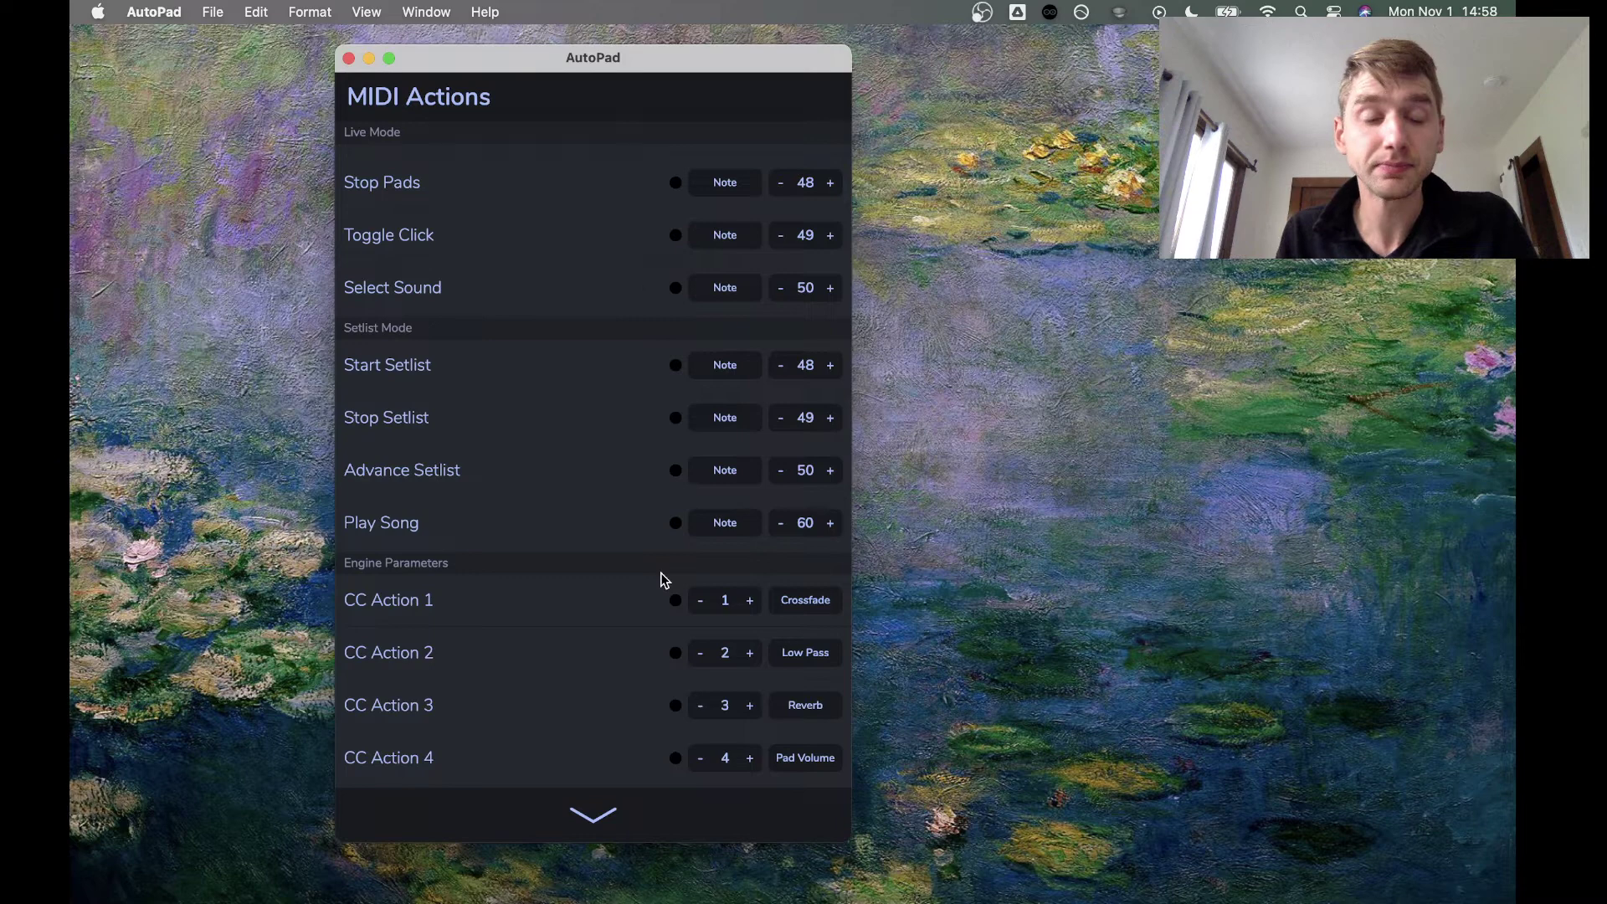
pyautogui.scroll(2, 663, 579)
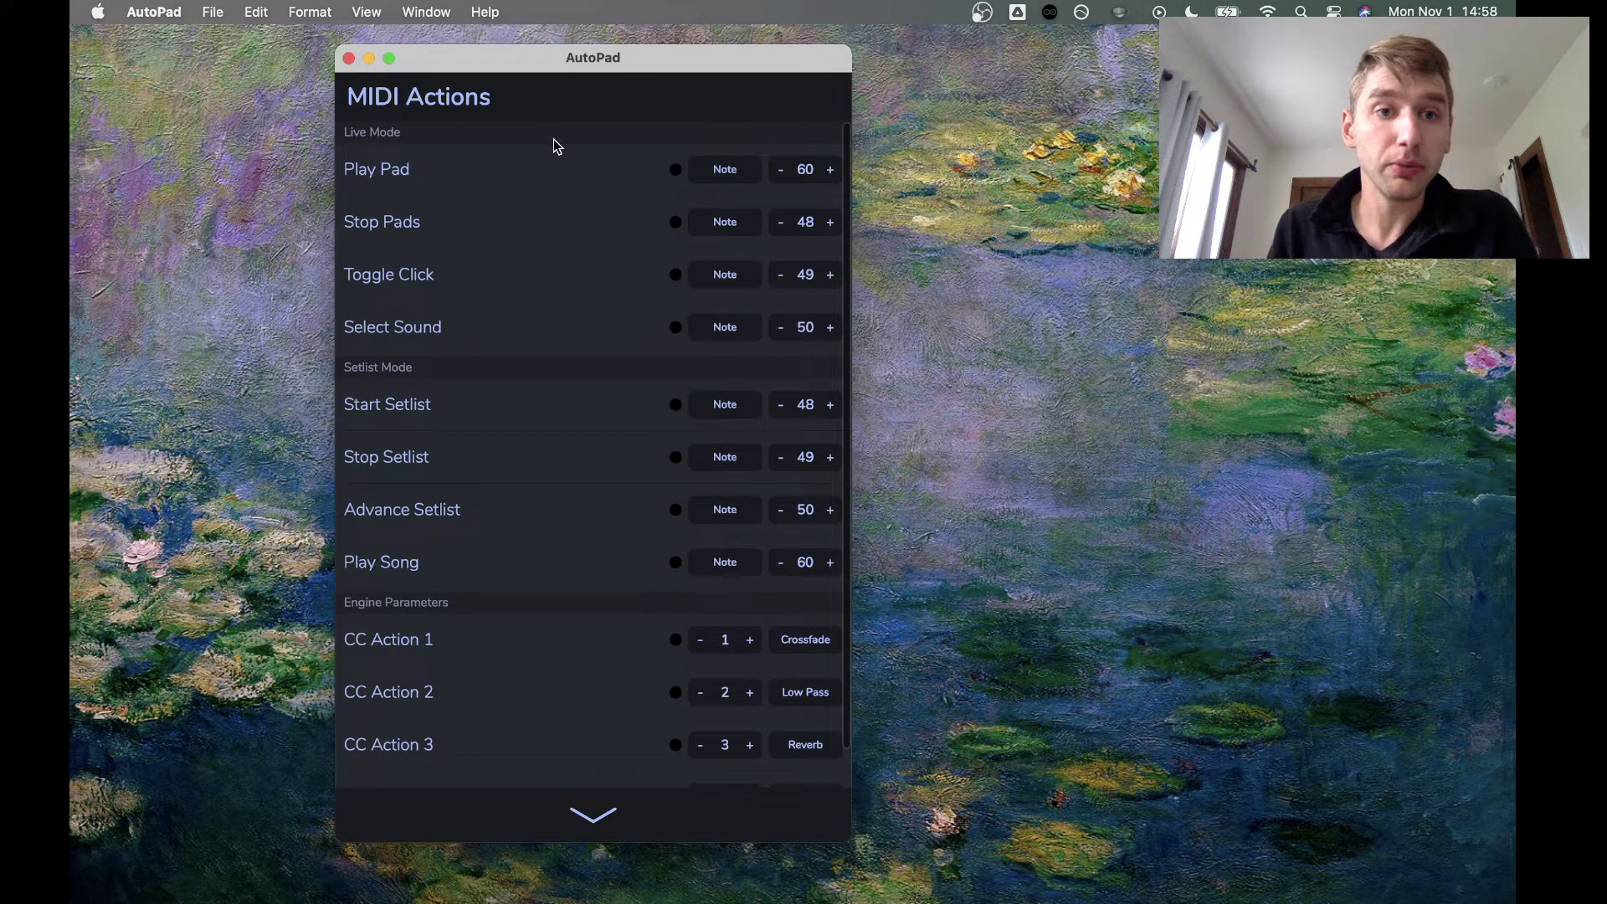
# Arm and then cancel MIDI learn for Stop Pads, leaving it mapped to note 48
pyautogui.click(676, 170)
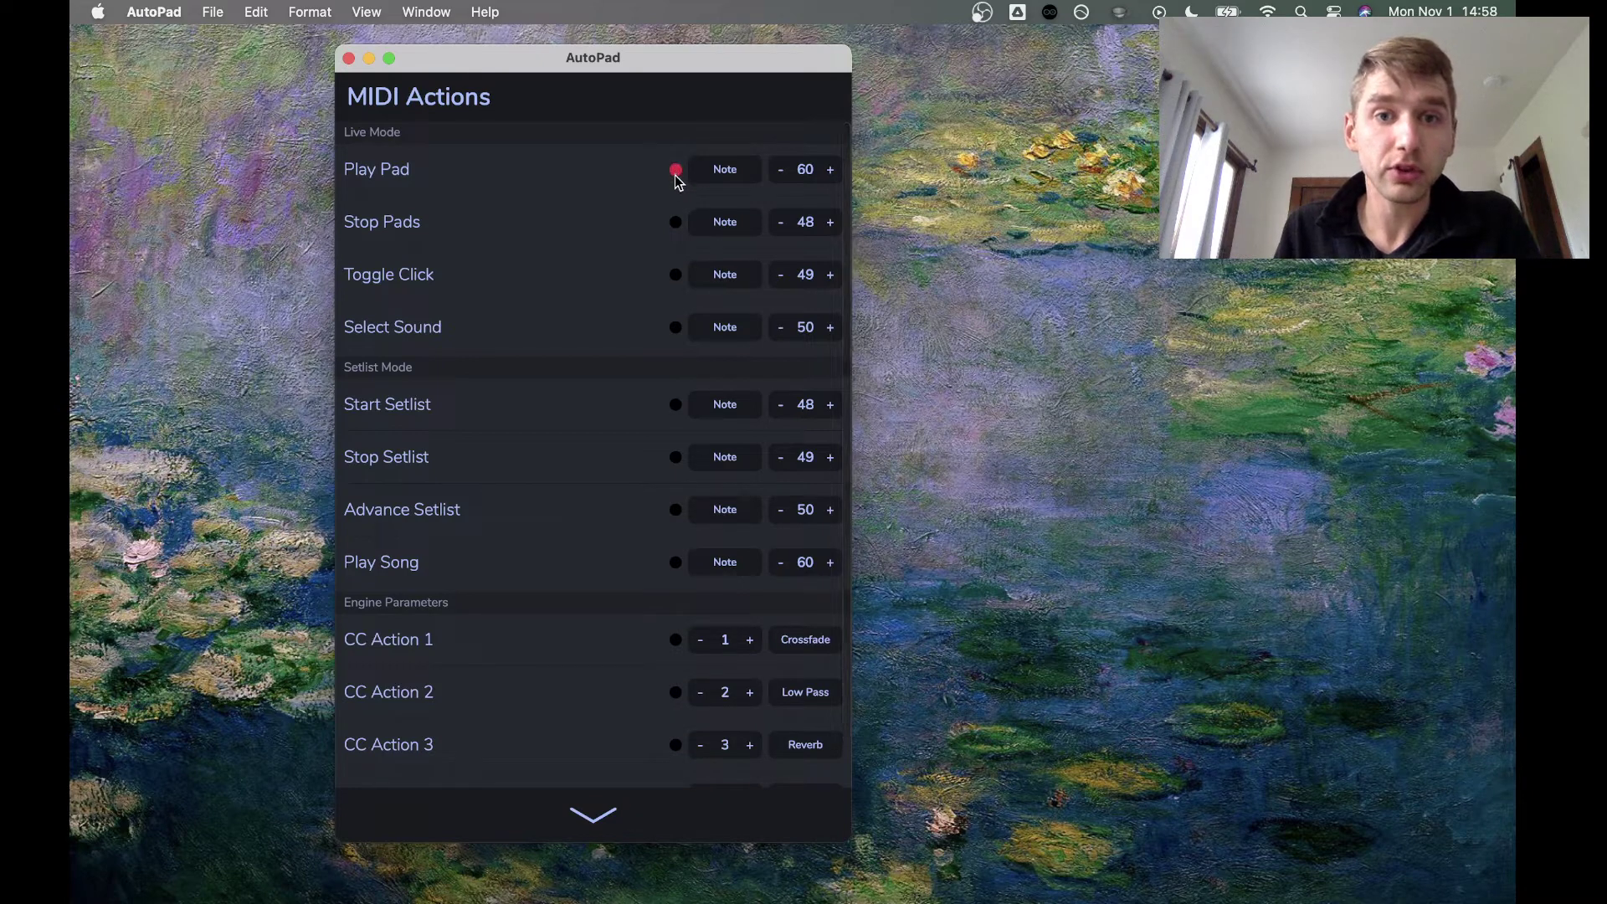
pyautogui.click(675, 222)
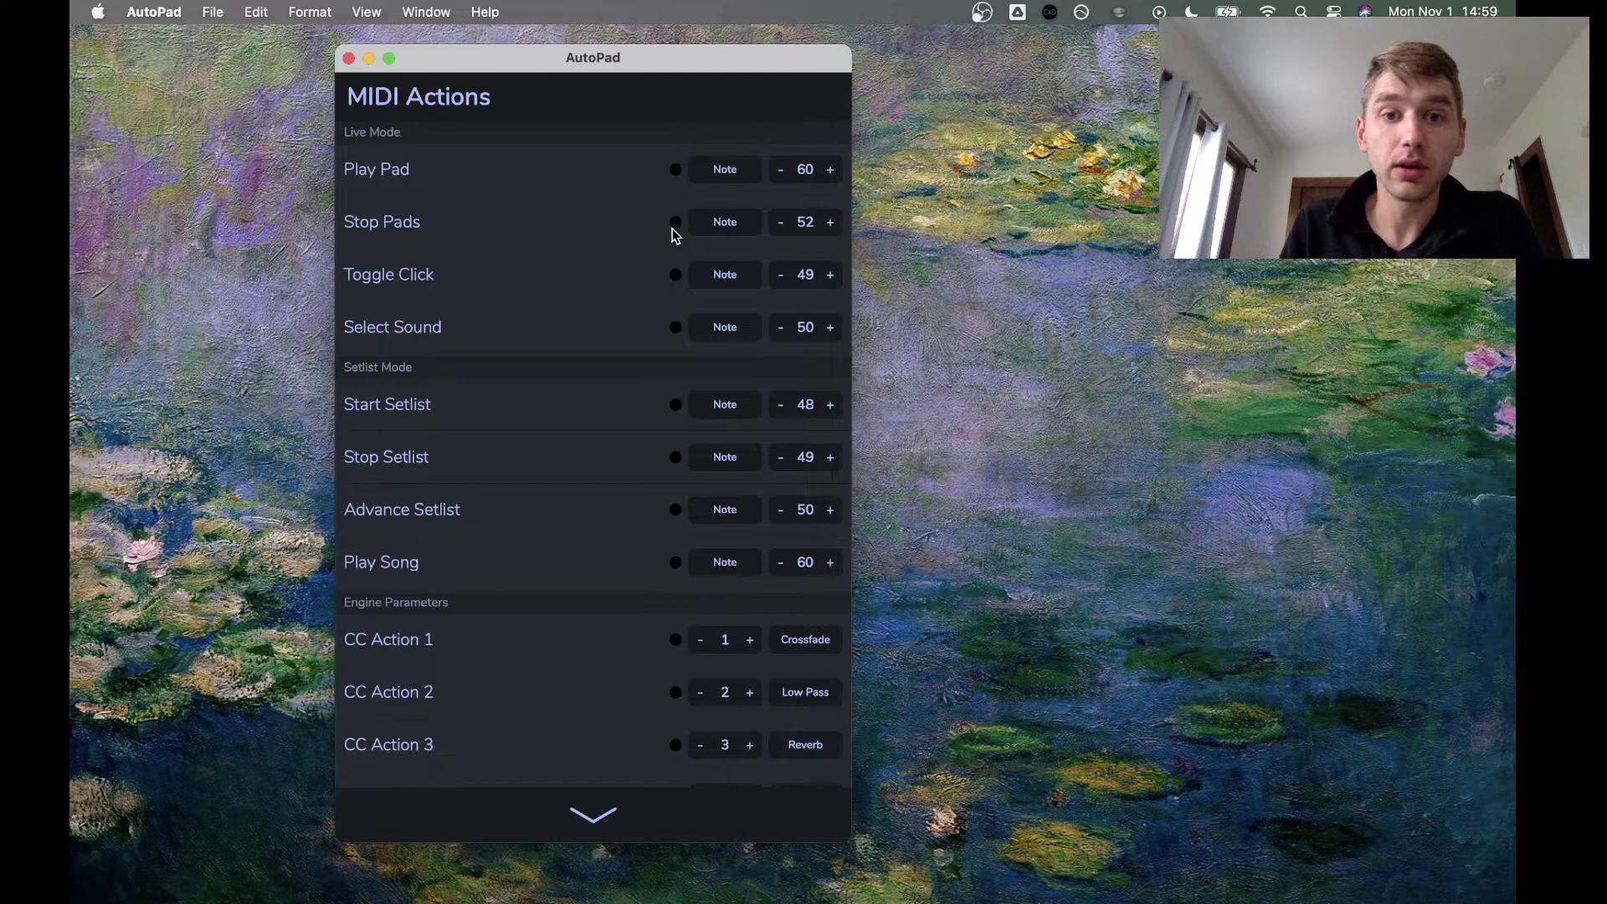
pyautogui.click(674, 223)
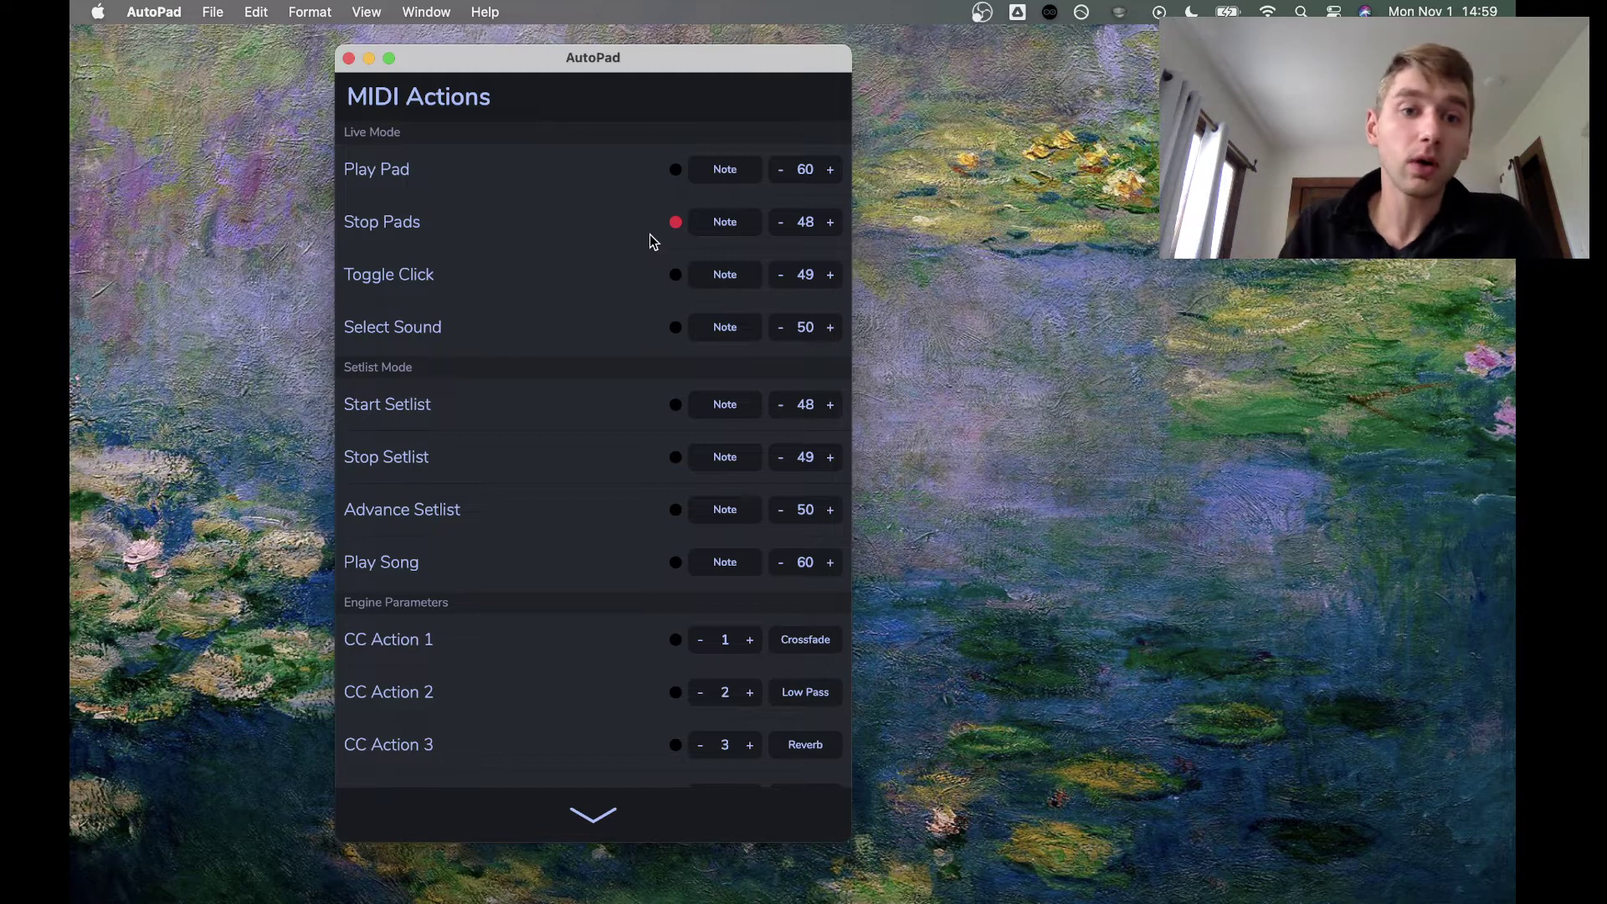
pyautogui.click(675, 222)
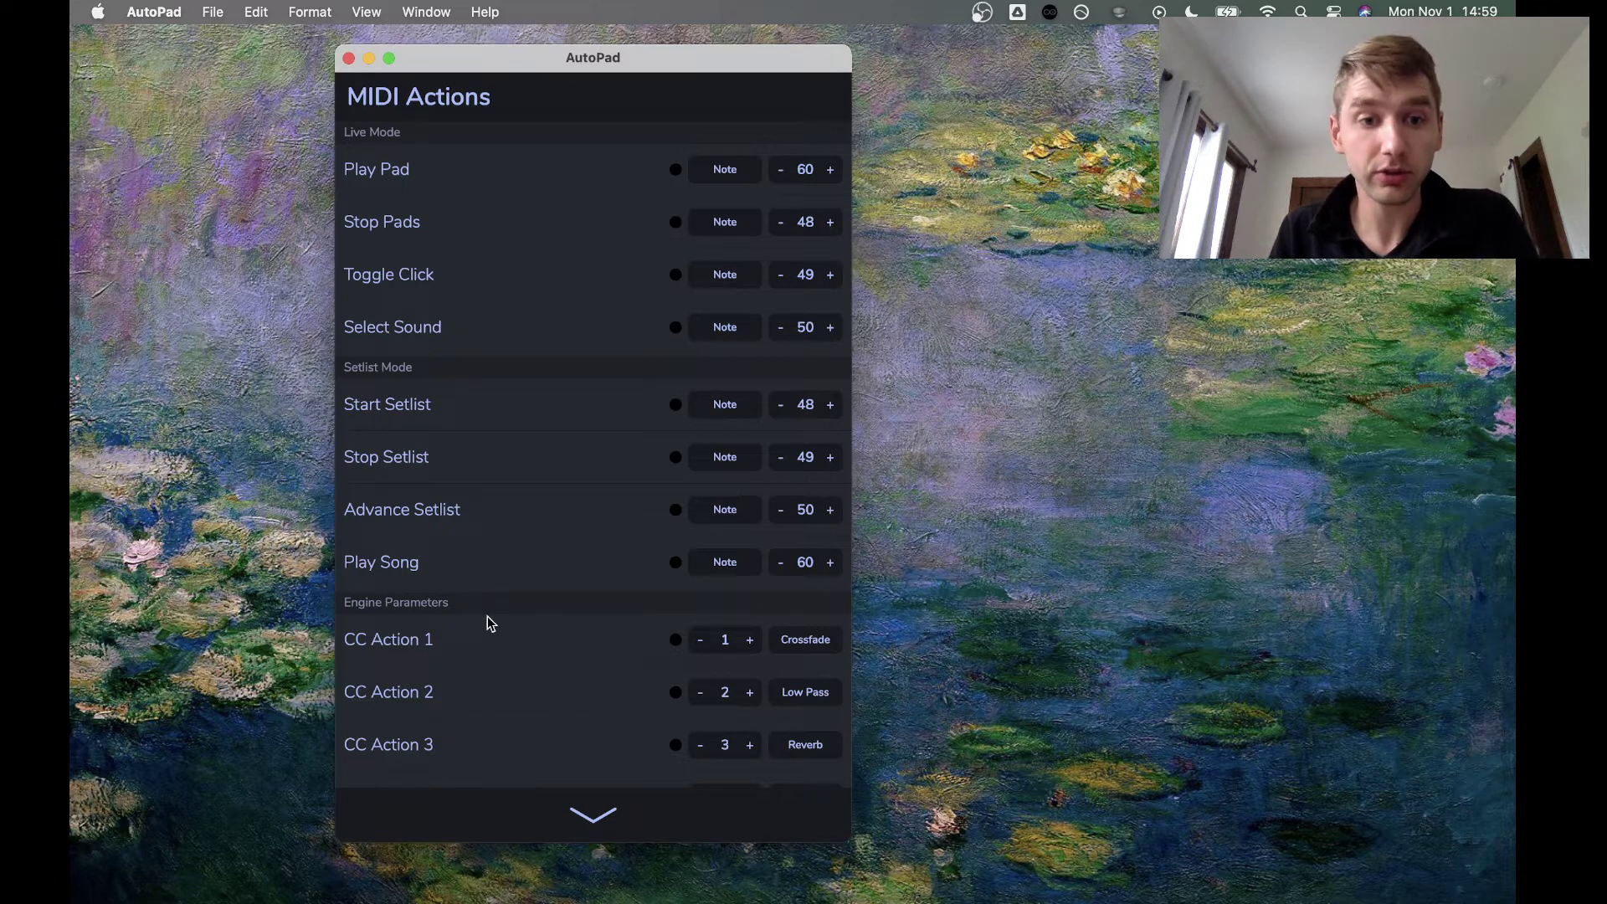
# Go back to the Menu page showing Flats Mode, Switch Sounds and Save Battery options
pyautogui.scroll(-2, 487, 619)
pyautogui.scroll(2, 484, 519)
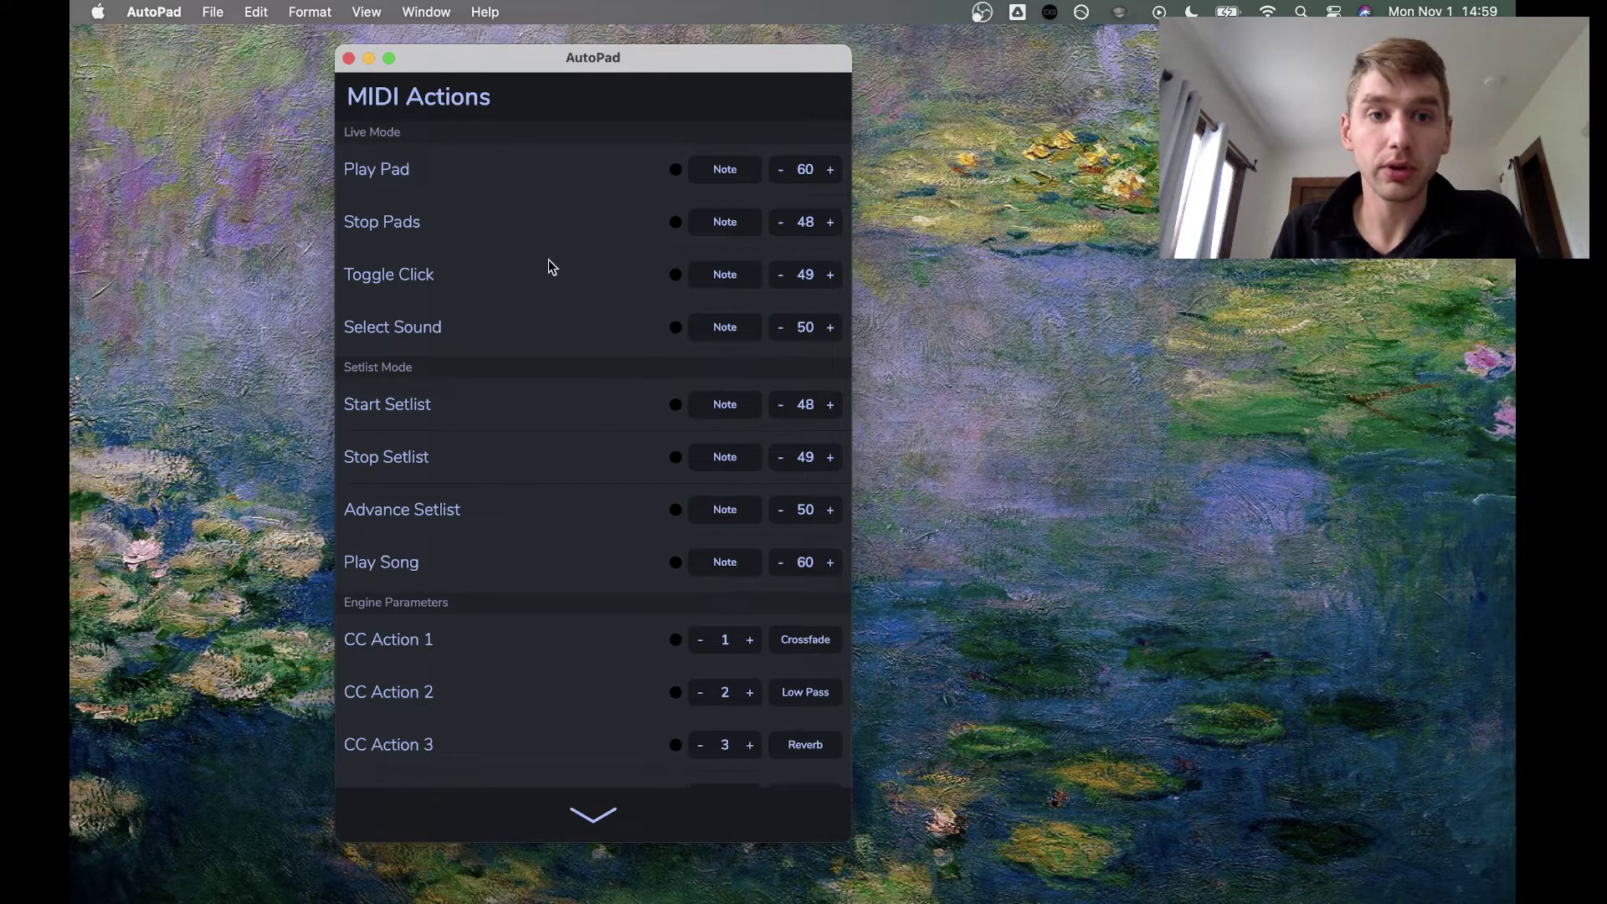
pyautogui.click(532, 808)
pyautogui.scroll(-3, 532, 628)
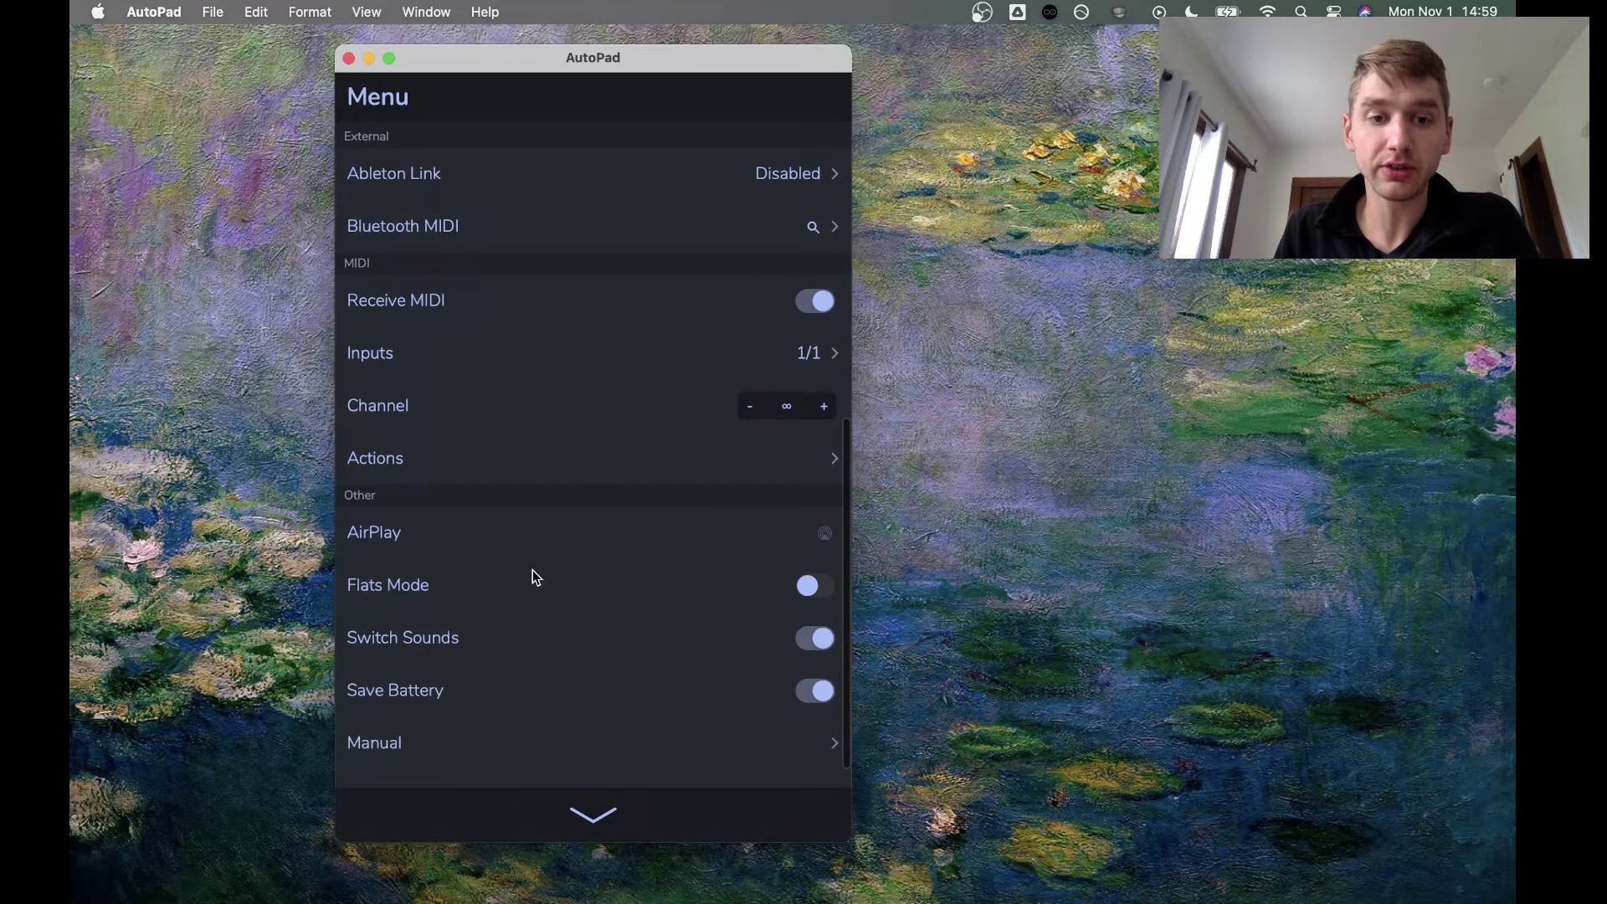
# Close the Menu, play the C pad then the E pad, and stop the E pad
pyautogui.click(589, 809)
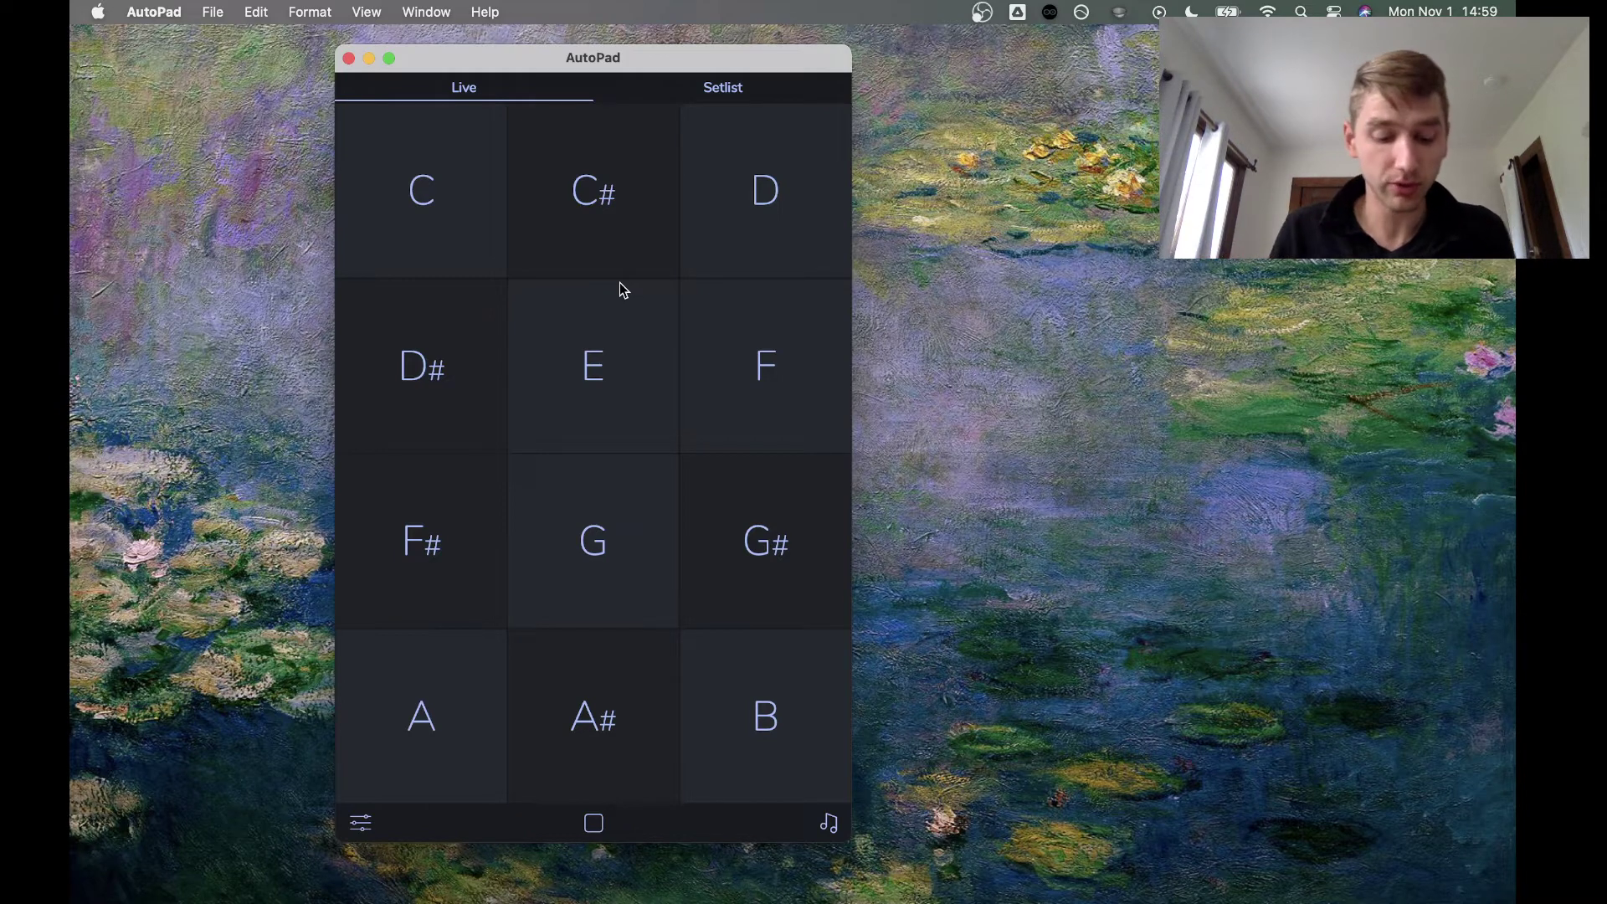
pyautogui.press('c')
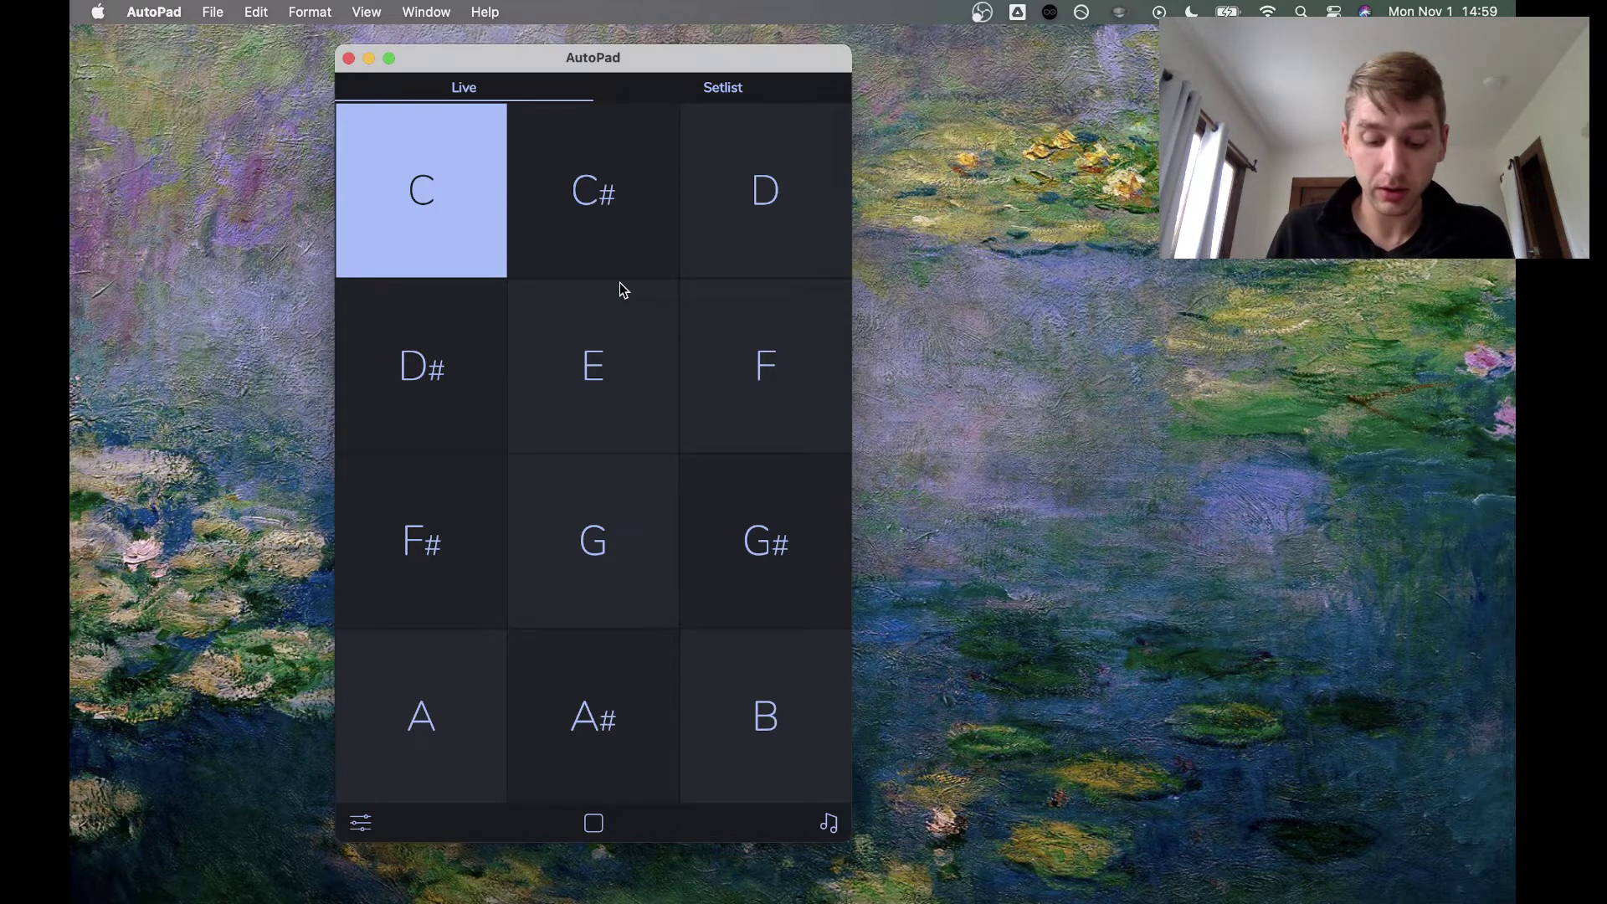
pyautogui.press('e')
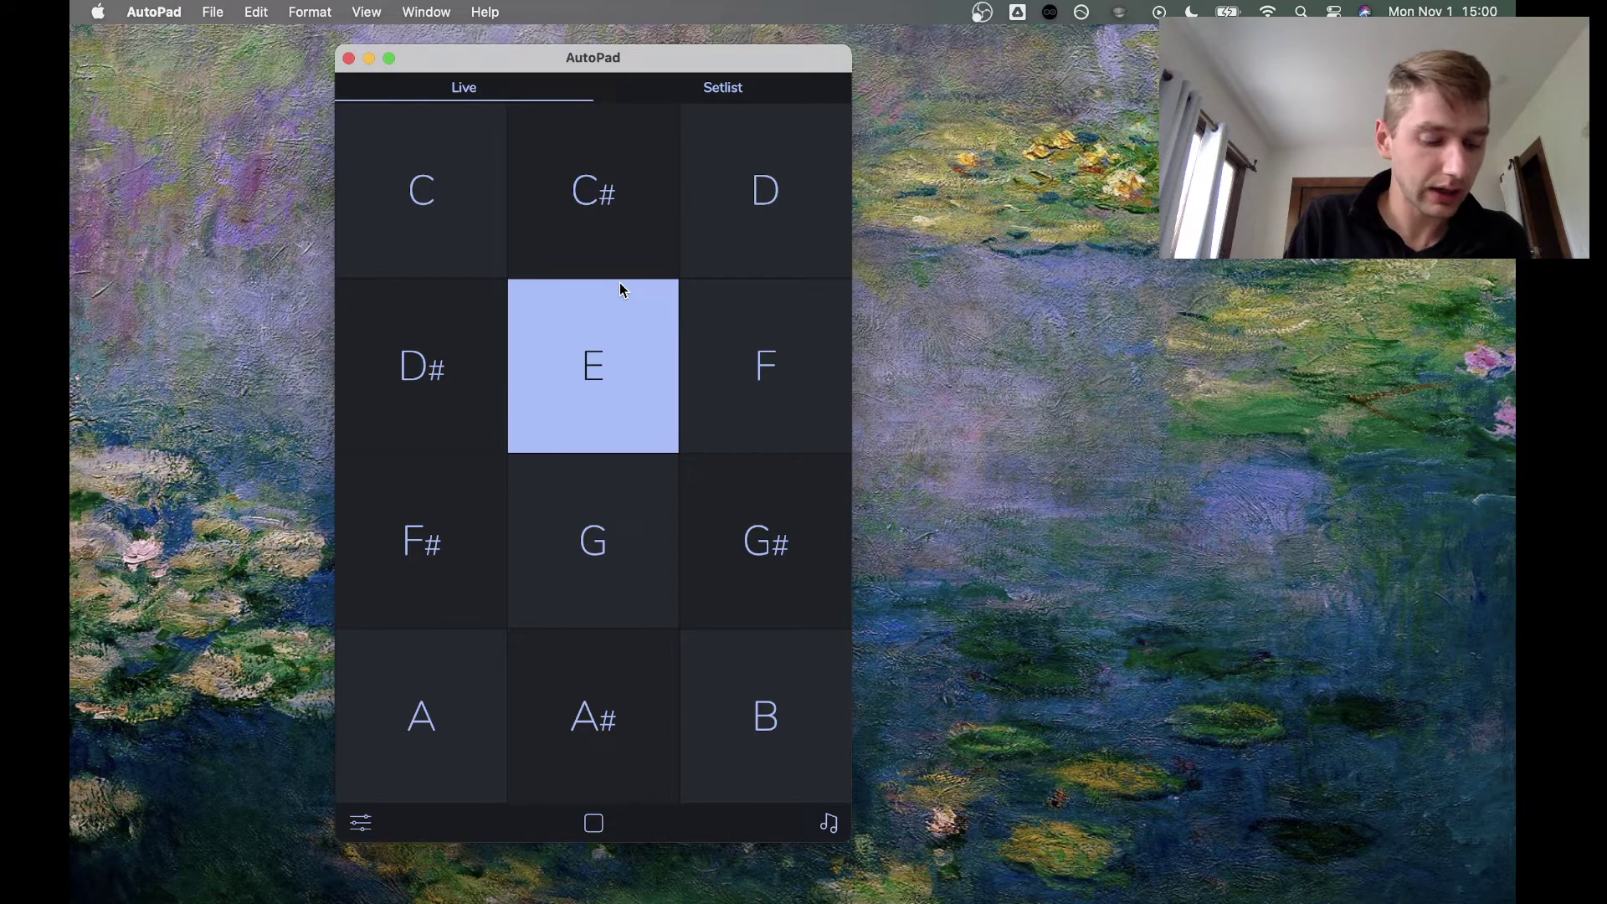
pyautogui.click(619, 285)
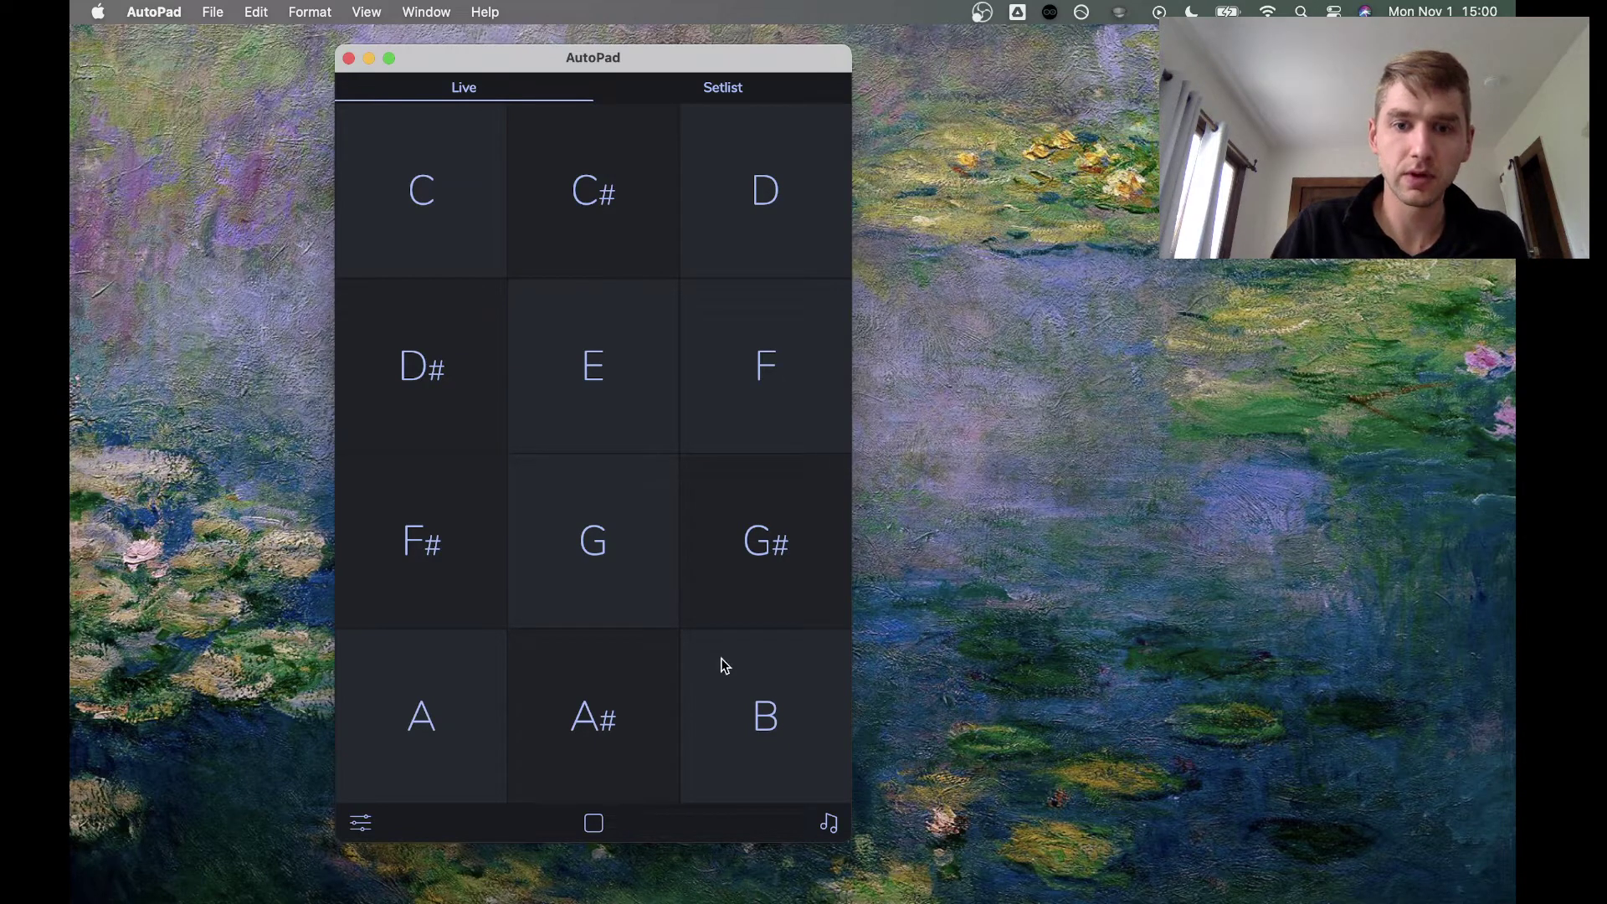
# Open the Sounds library and browse Factory, Bonus Sounds, Grainscapes and Shimmer Pads, with Soft Square current
pyautogui.click(826, 823)
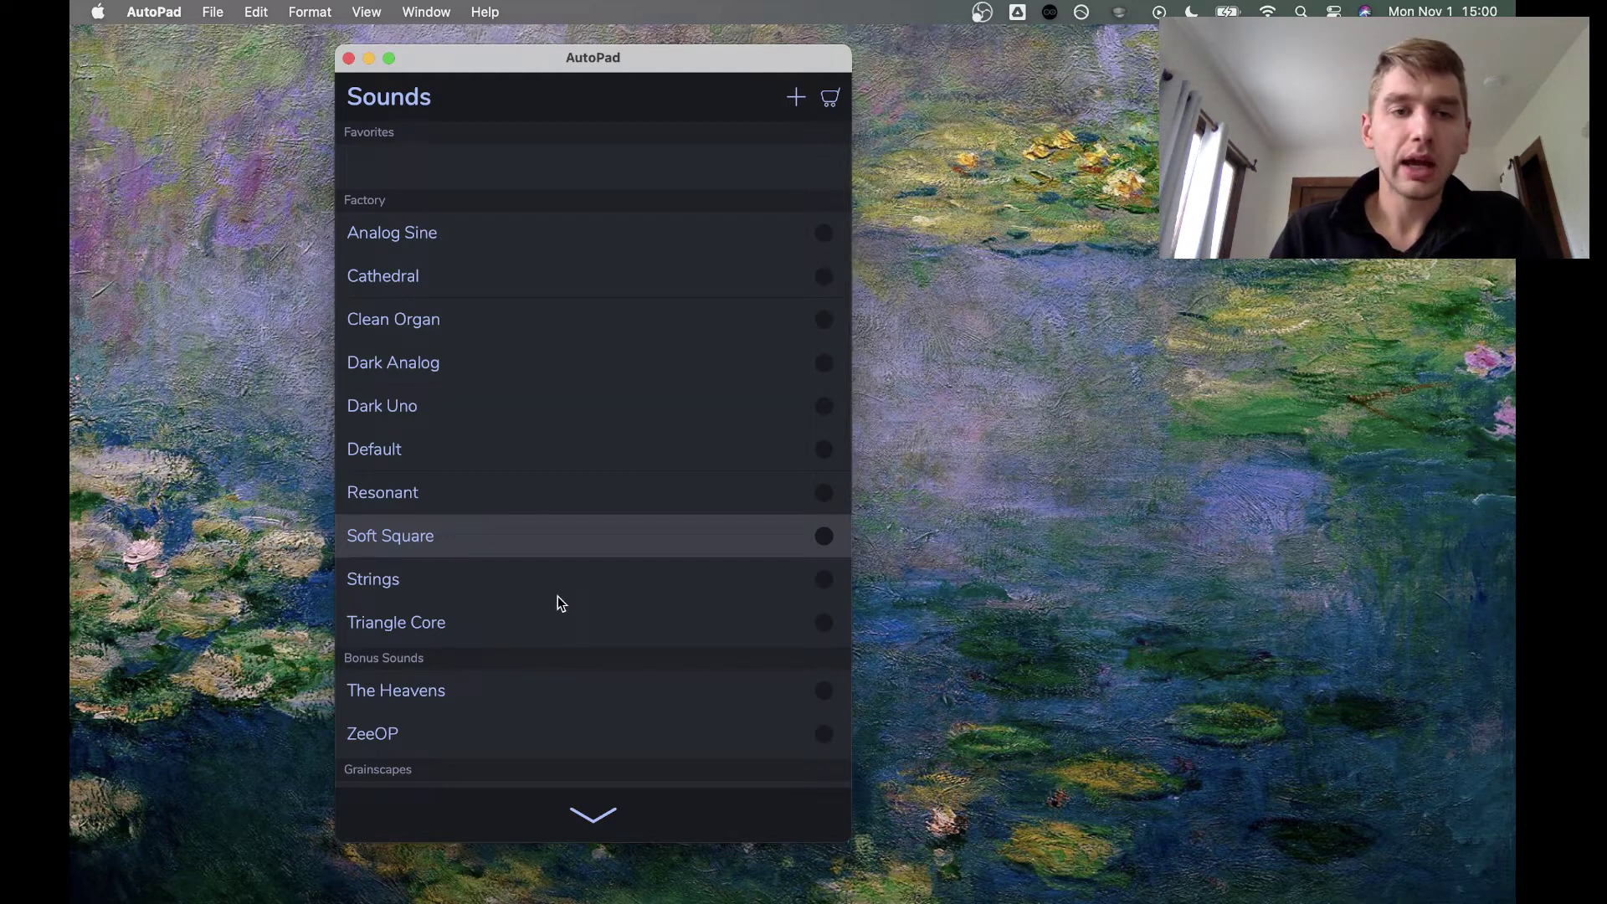
pyautogui.scroll(-1, 605, 557)
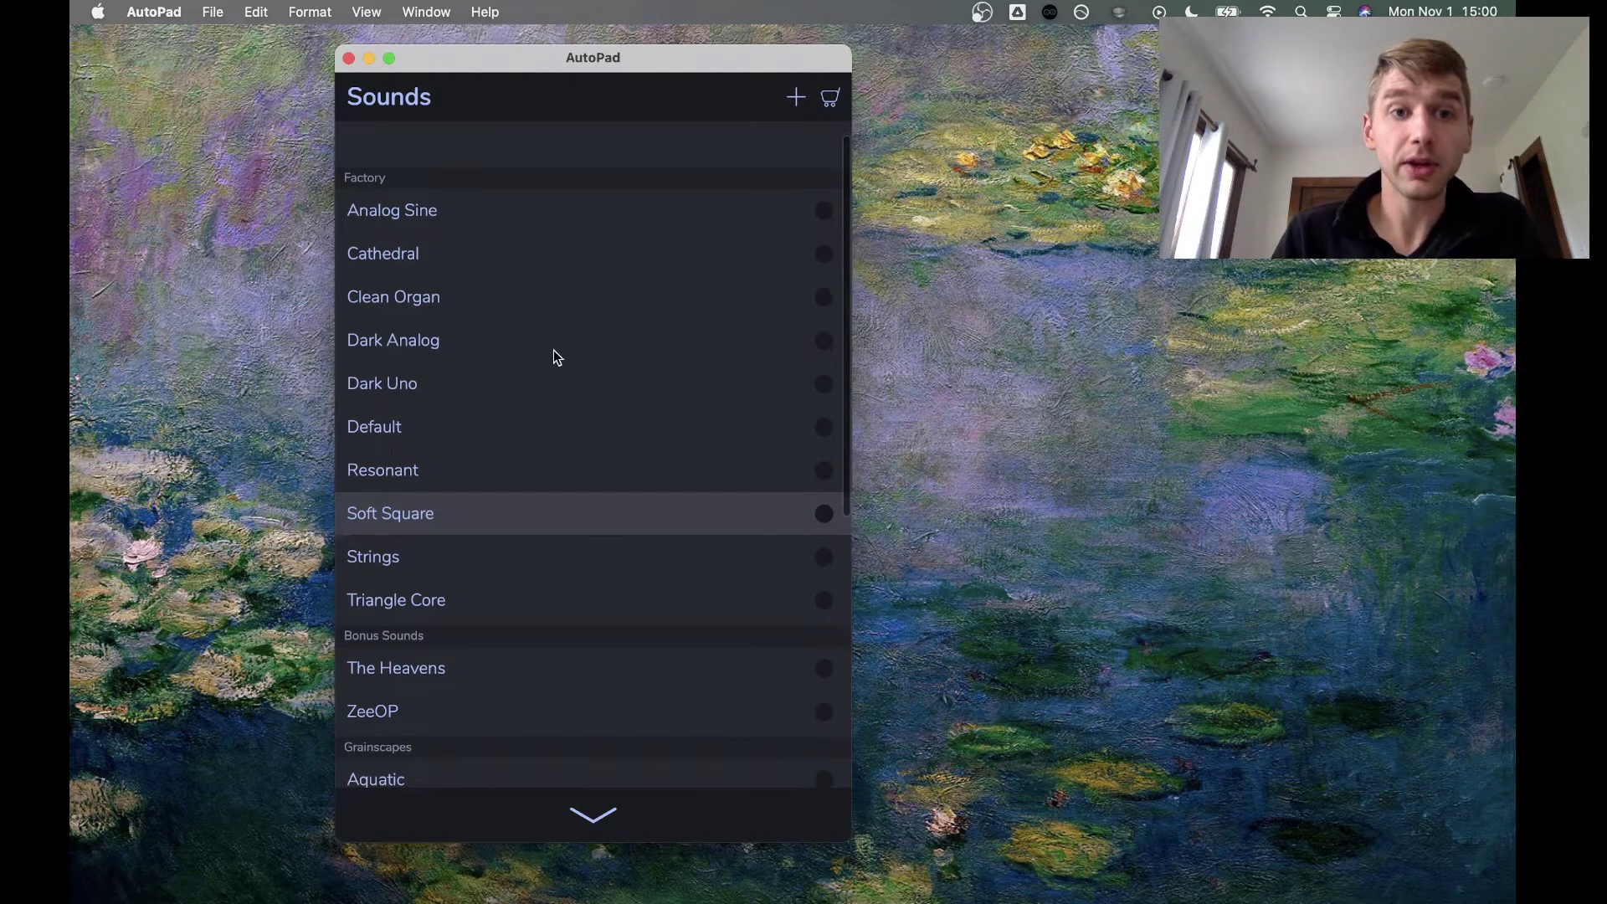
pyautogui.scroll(1, 554, 350)
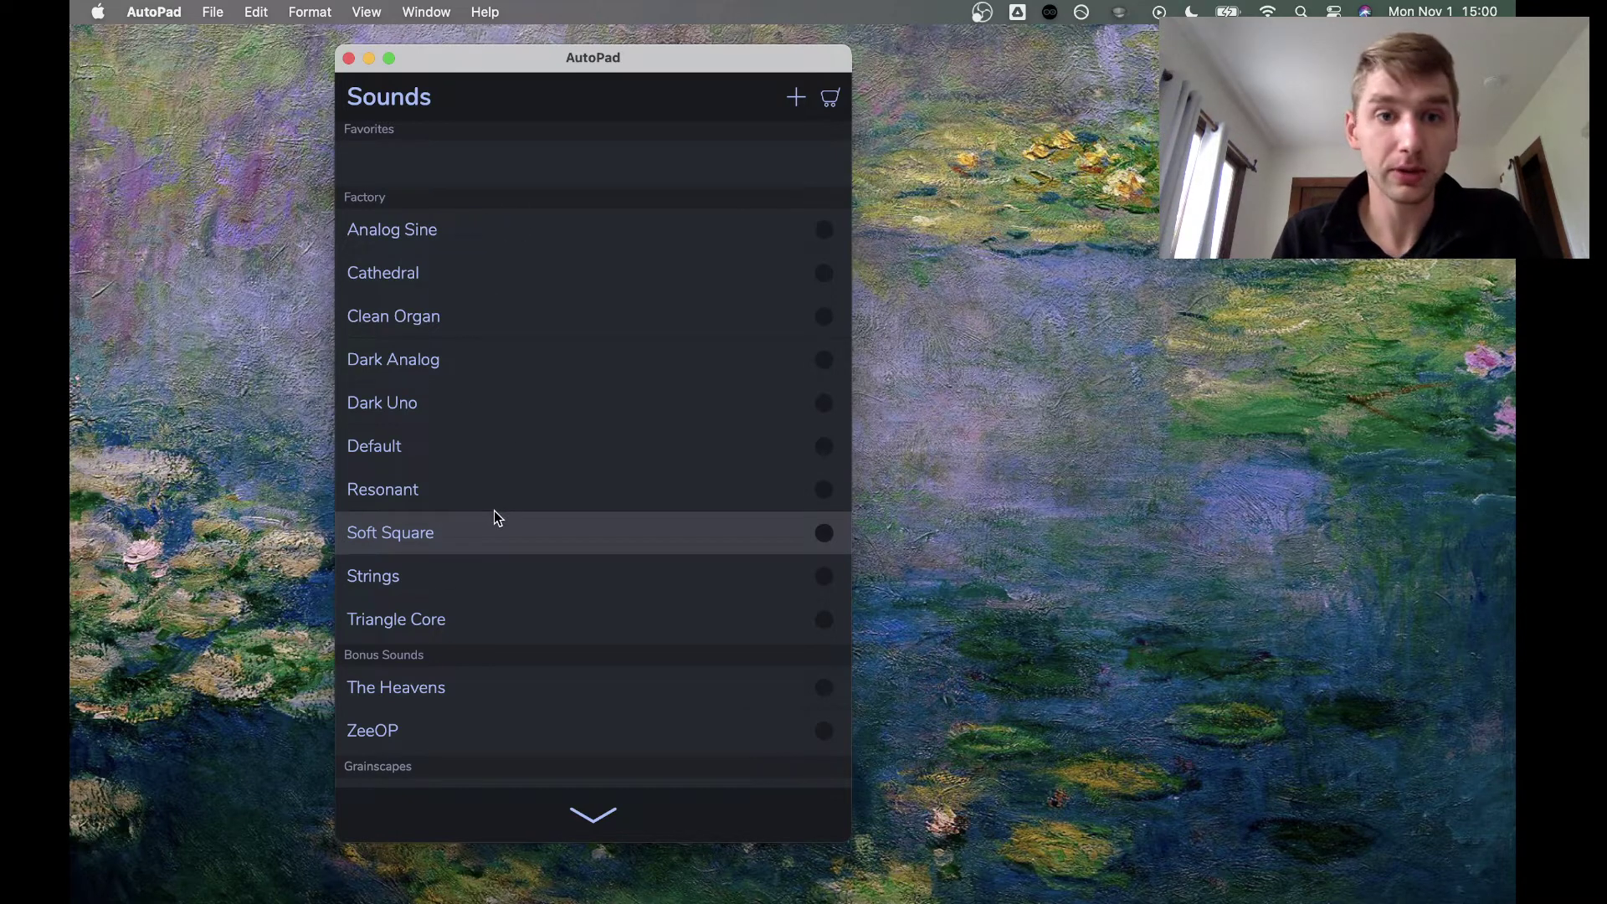
pyautogui.scroll(-4, 494, 512)
pyautogui.scroll(-8, 493, 512)
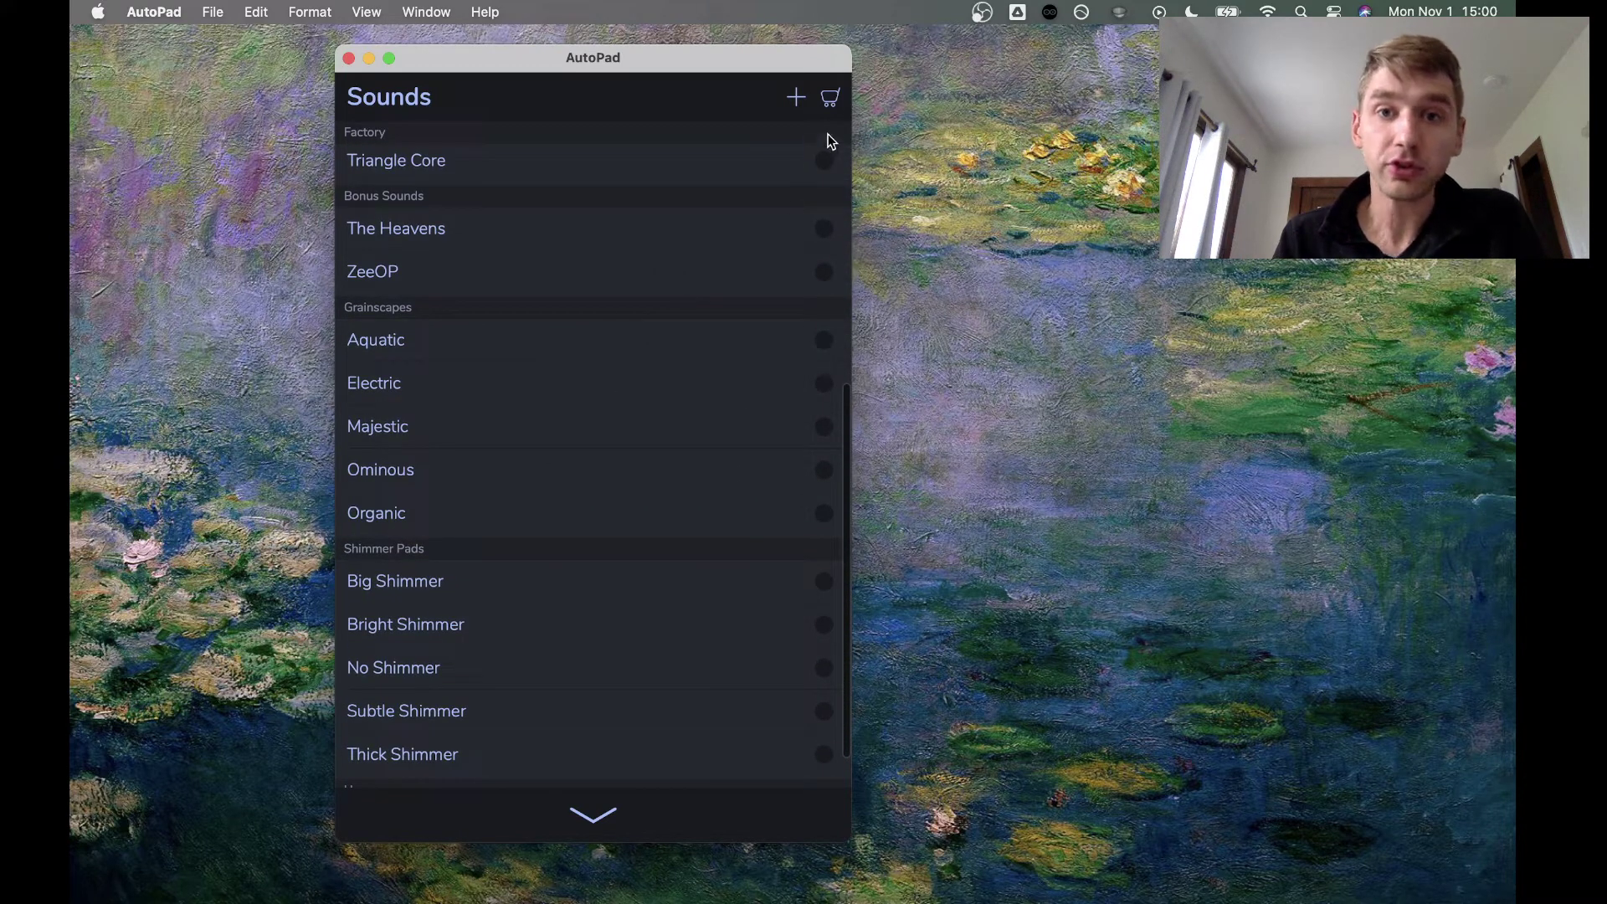
# Glance at the Store and Import screens, then close Sounds to return to the Live pads
pyautogui.click(829, 99)
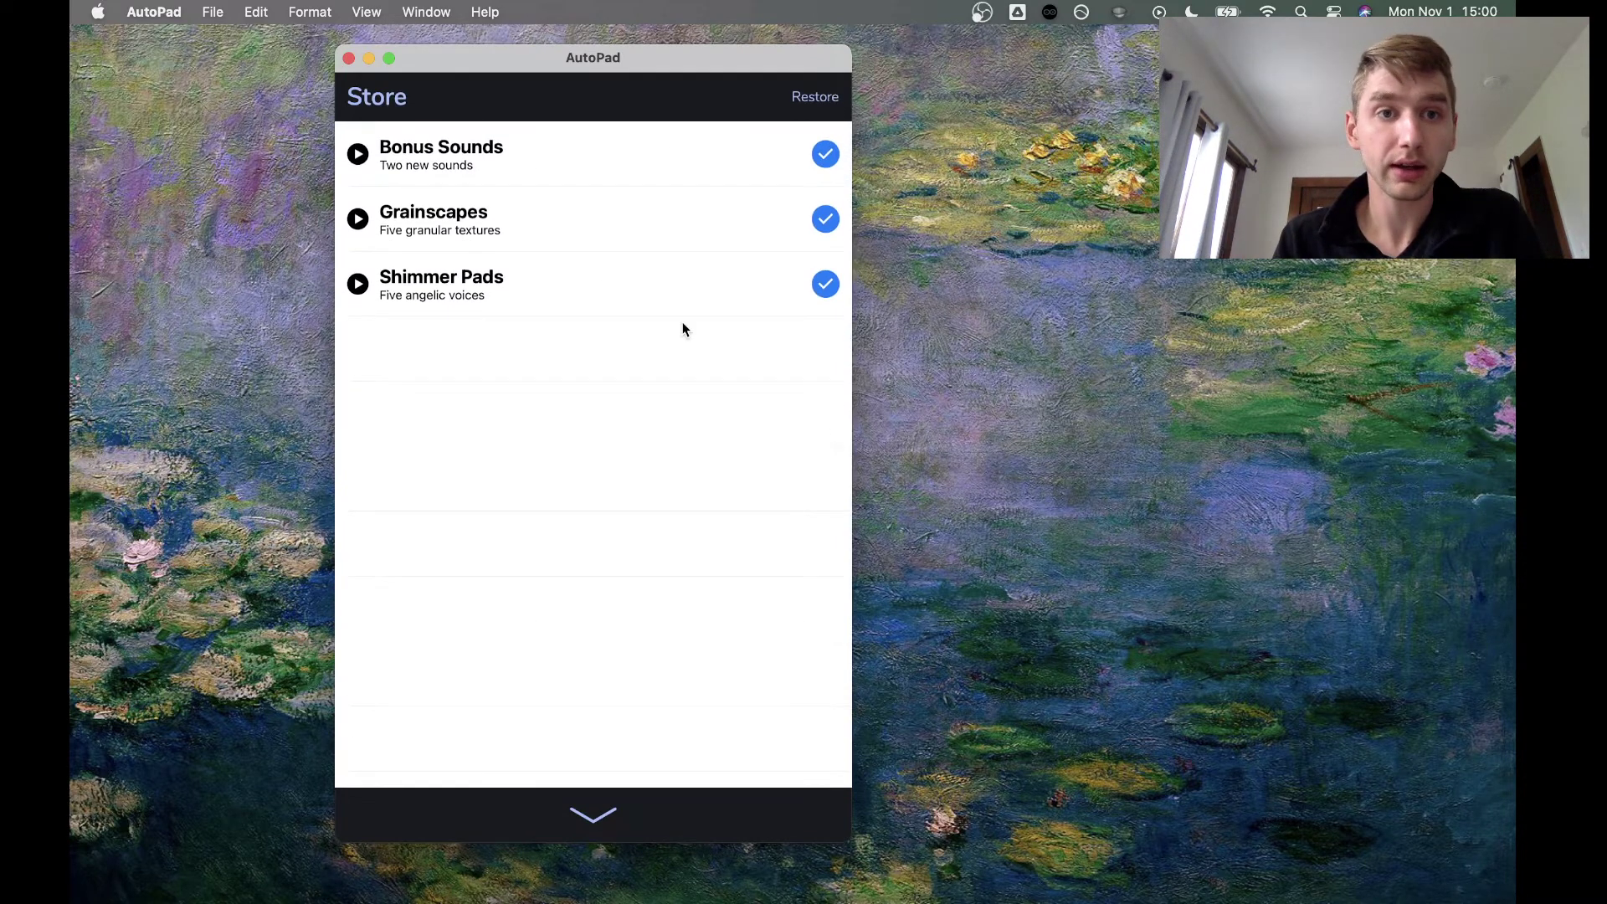
pyautogui.click(586, 814)
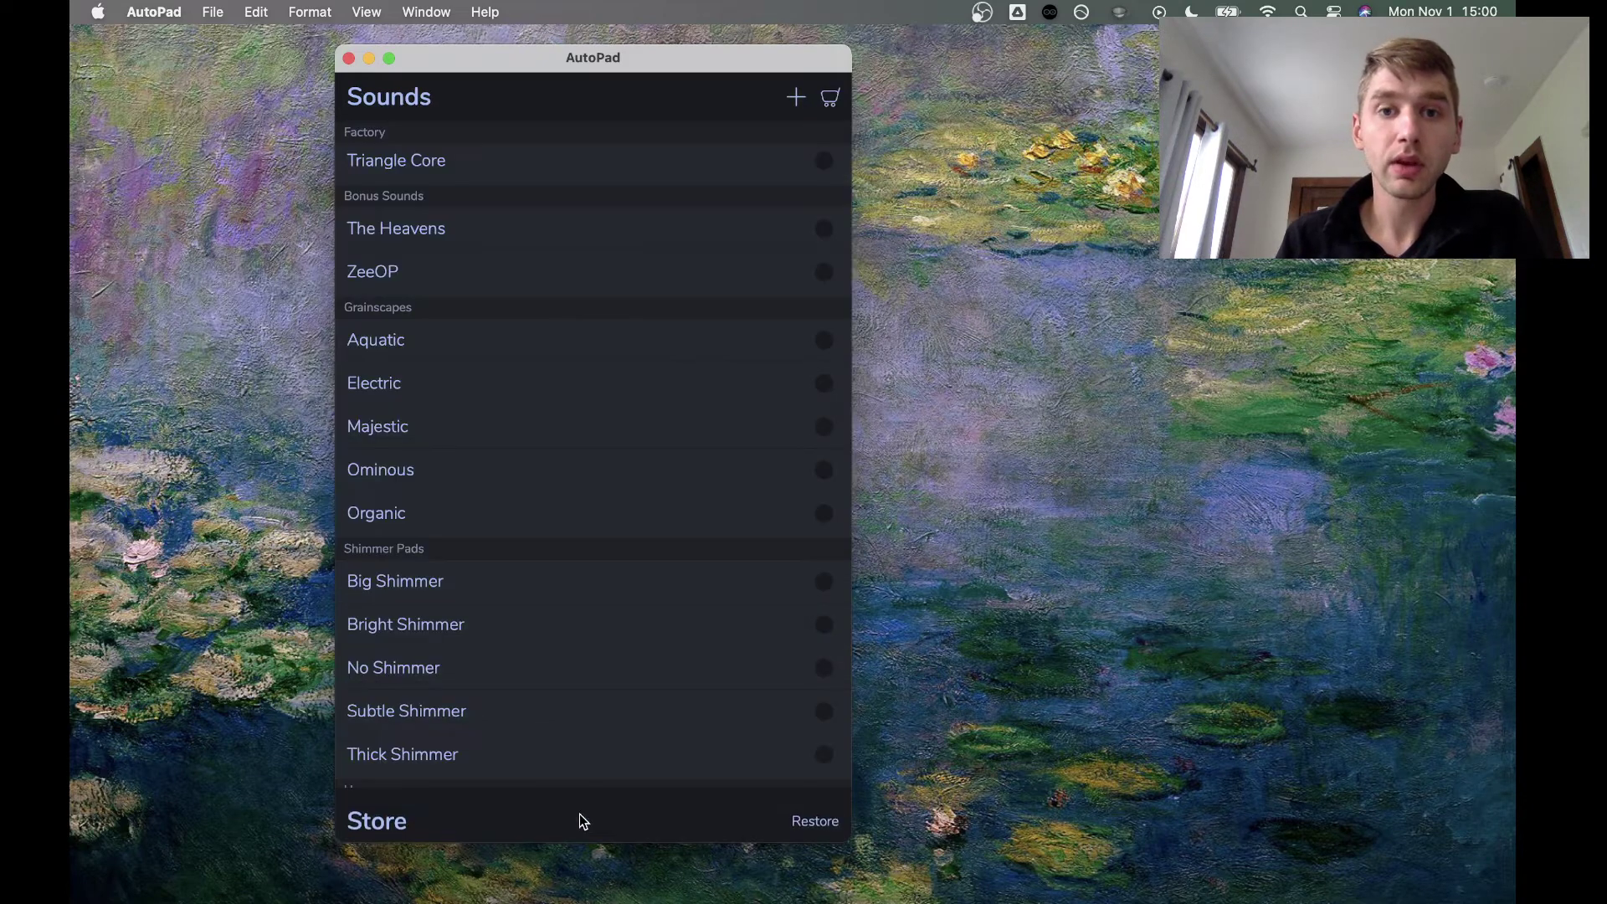
pyautogui.click(794, 97)
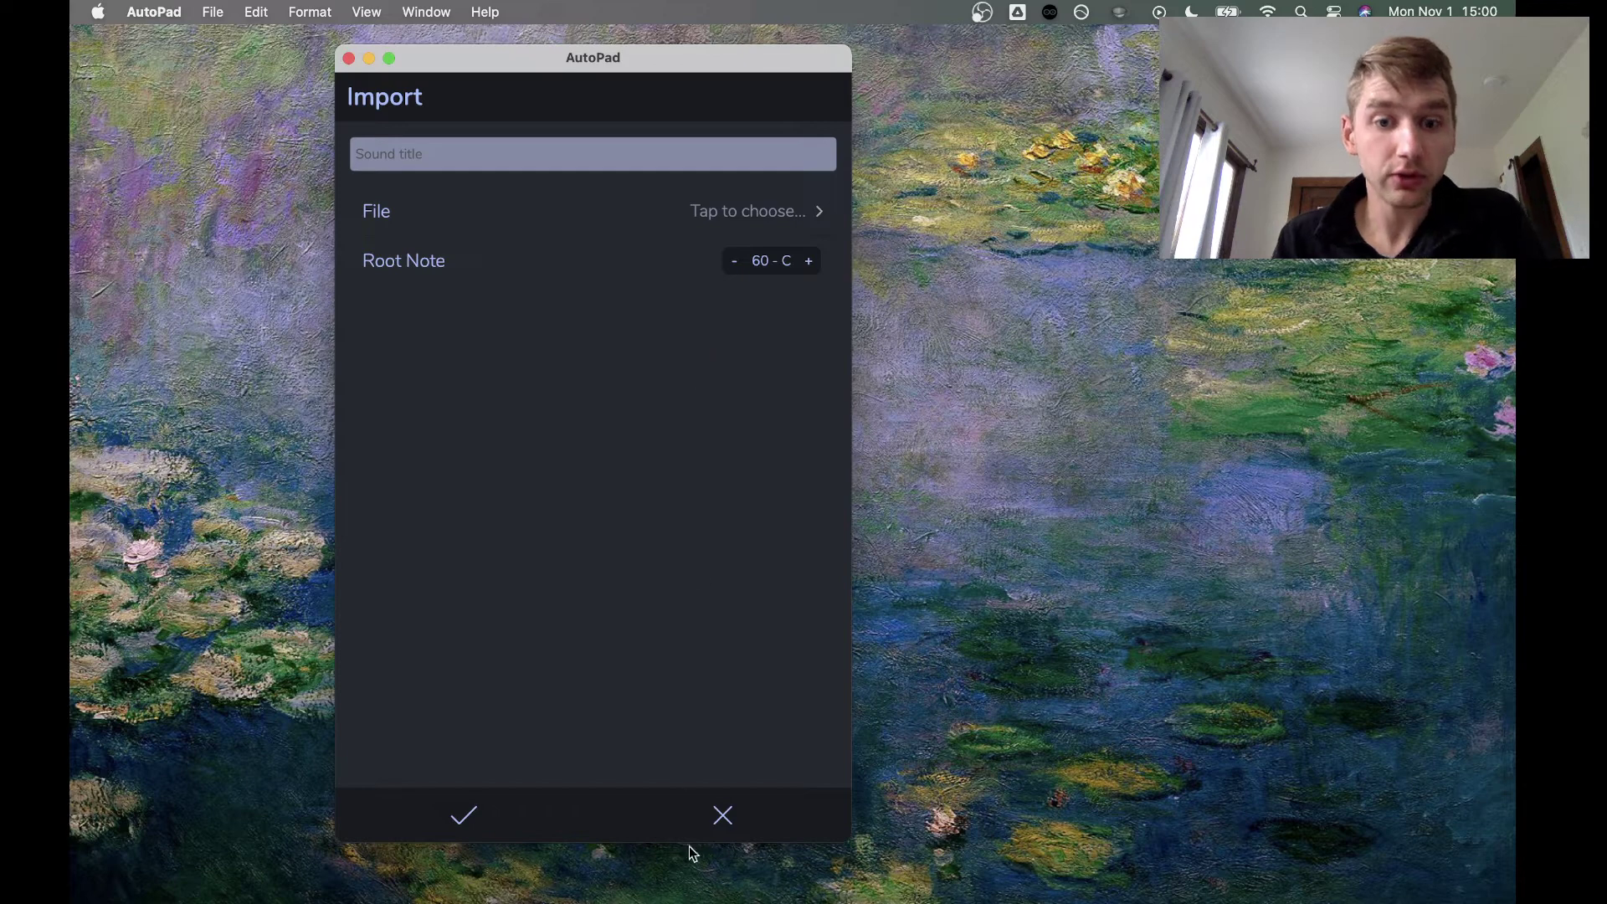
pyautogui.click(708, 827)
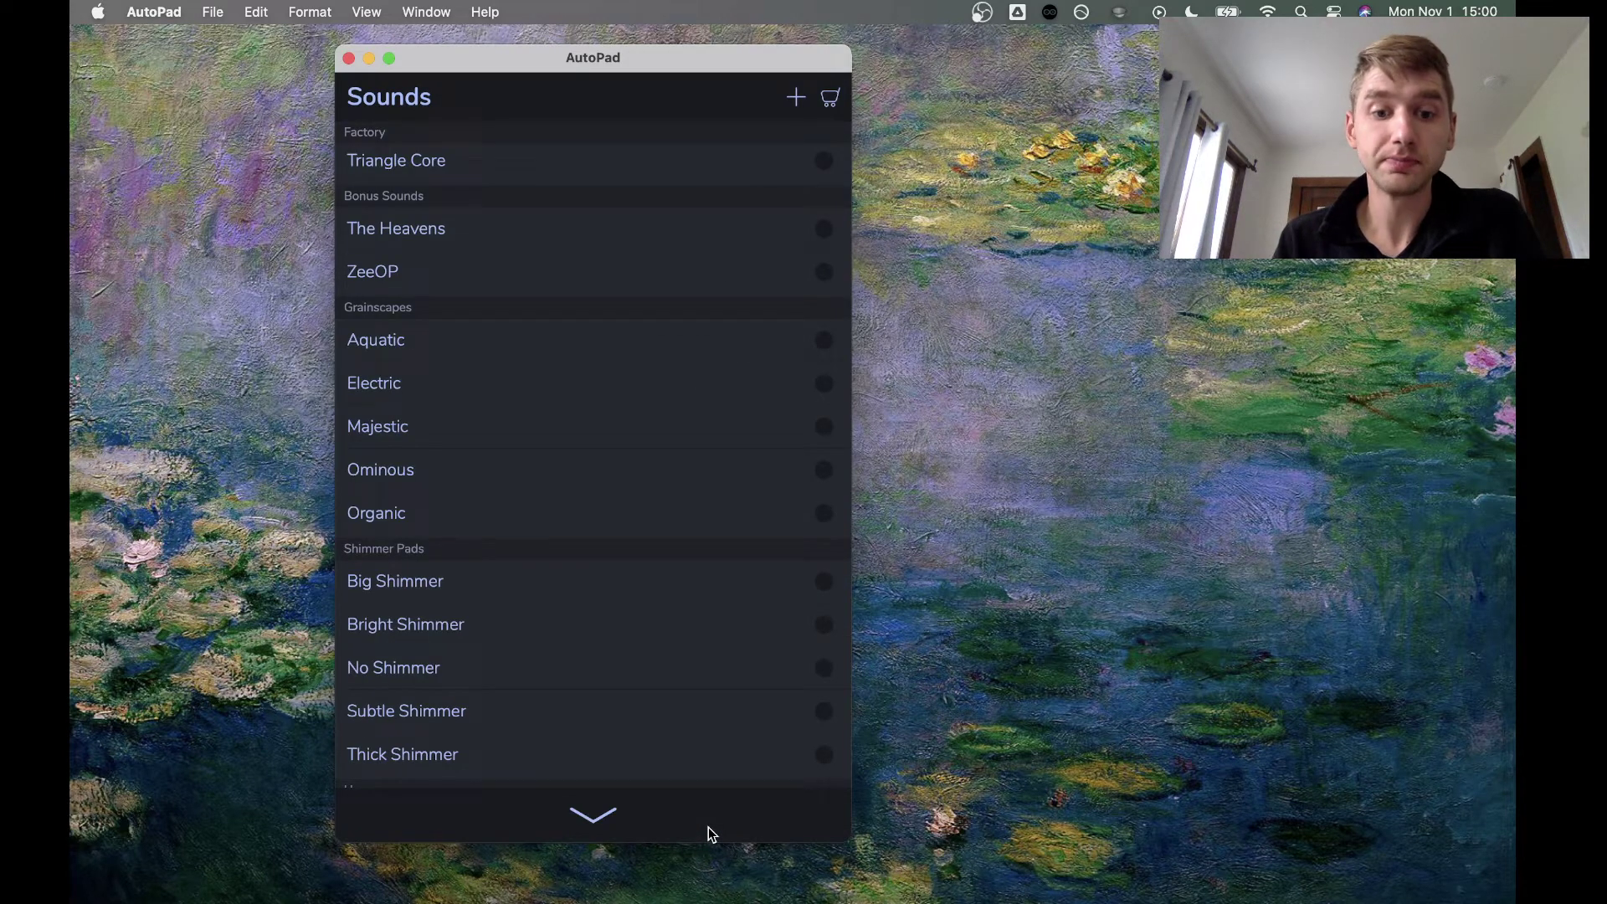
pyautogui.scroll(5, 650, 634)
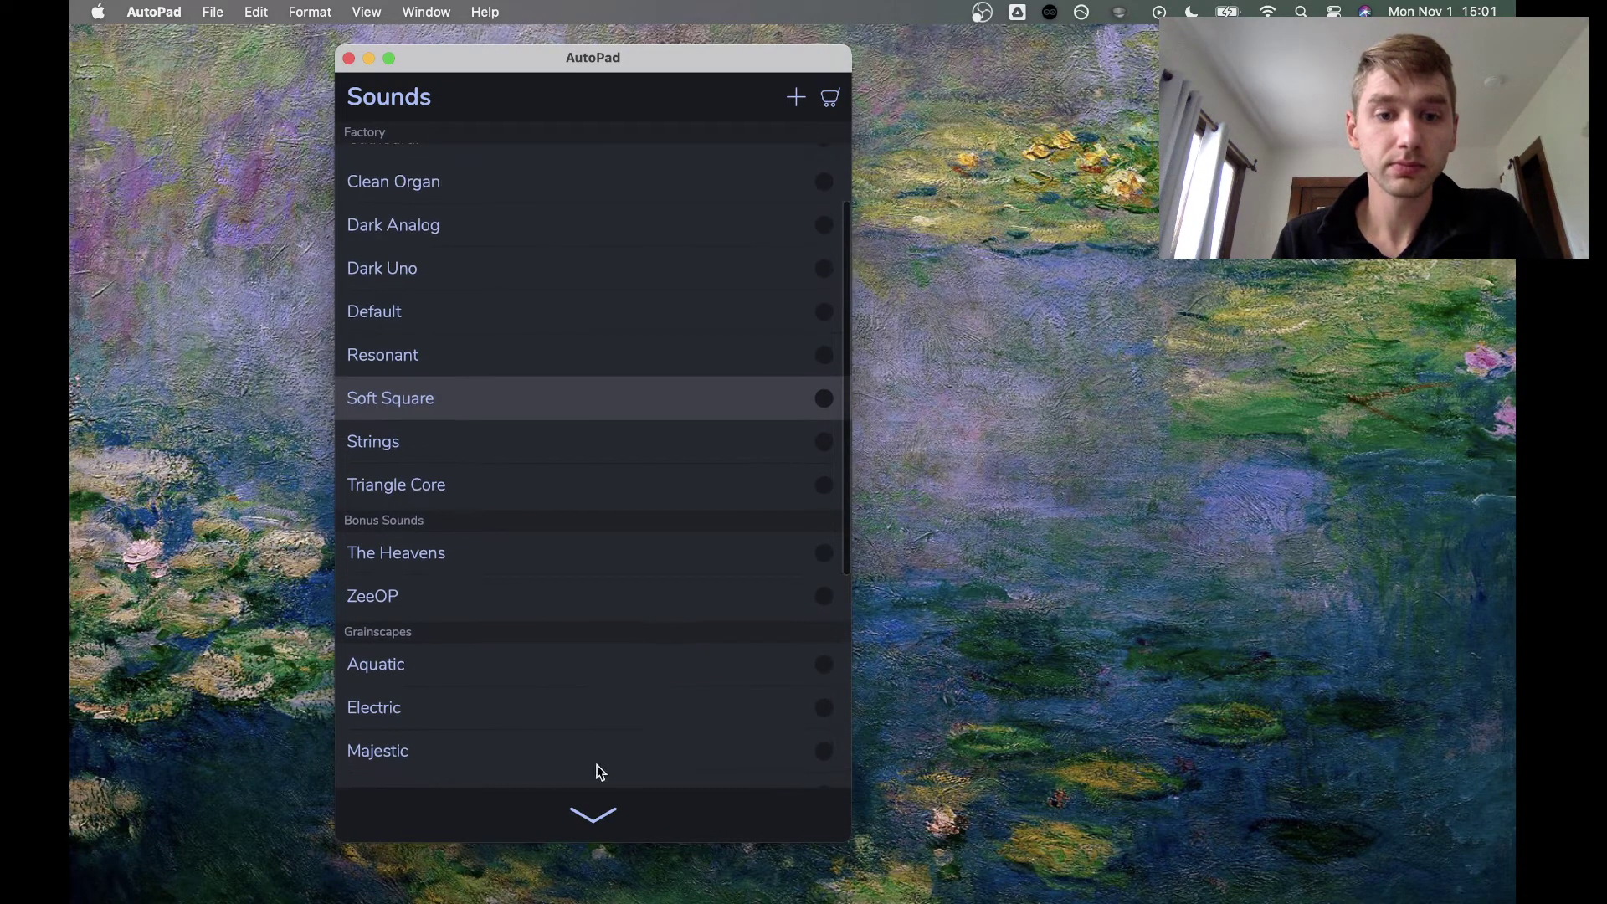
pyautogui.click(592, 816)
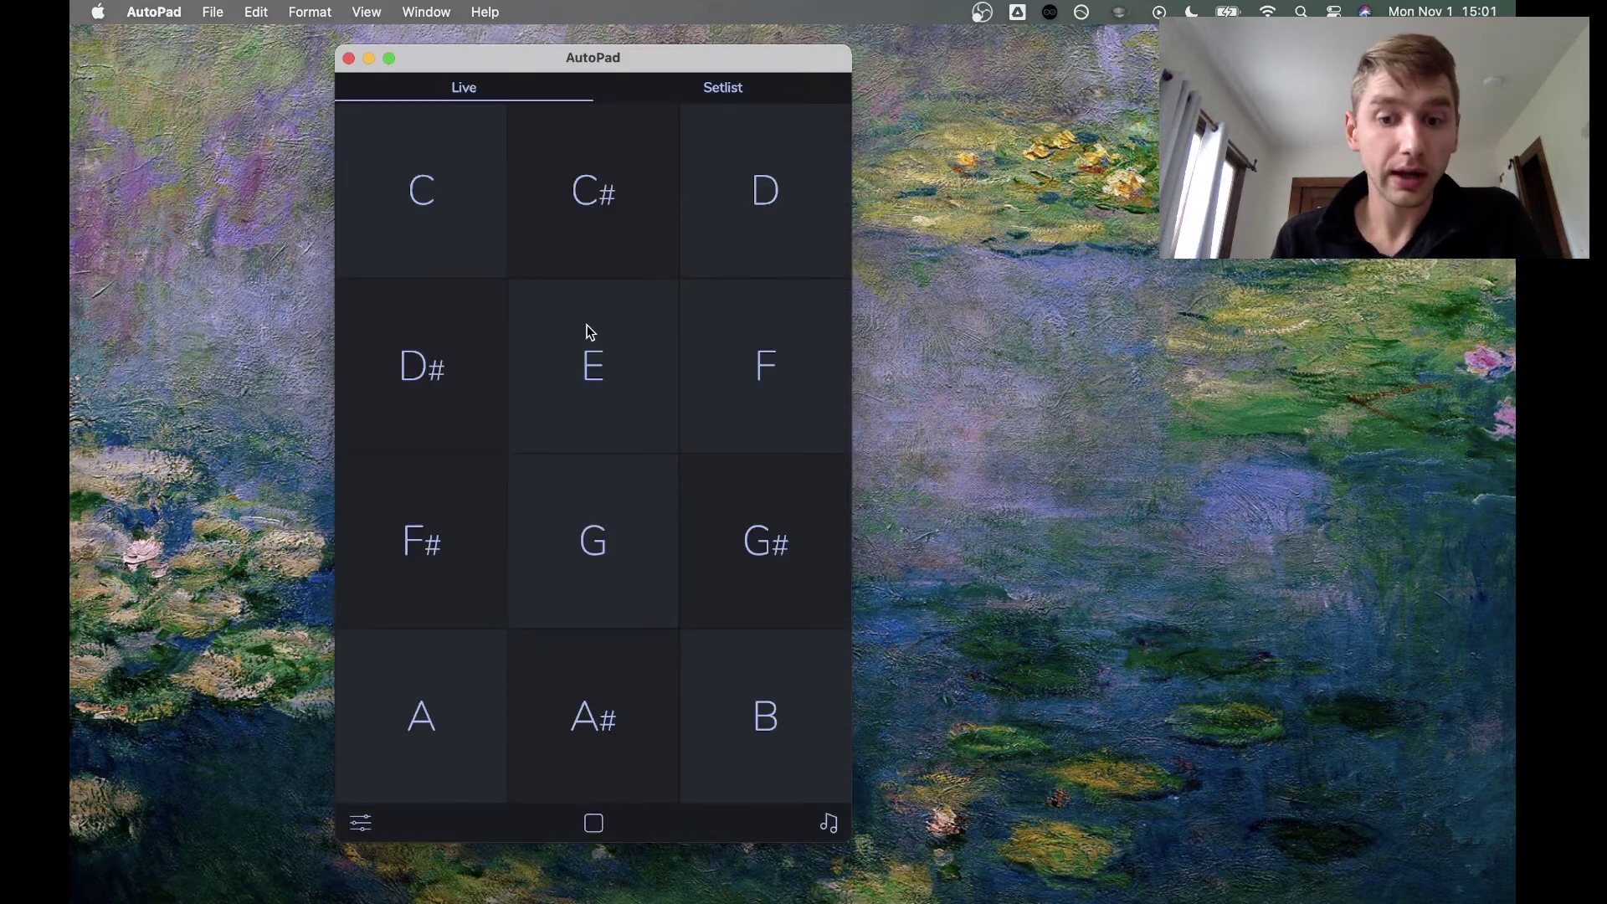
pyautogui.click(738, 94)
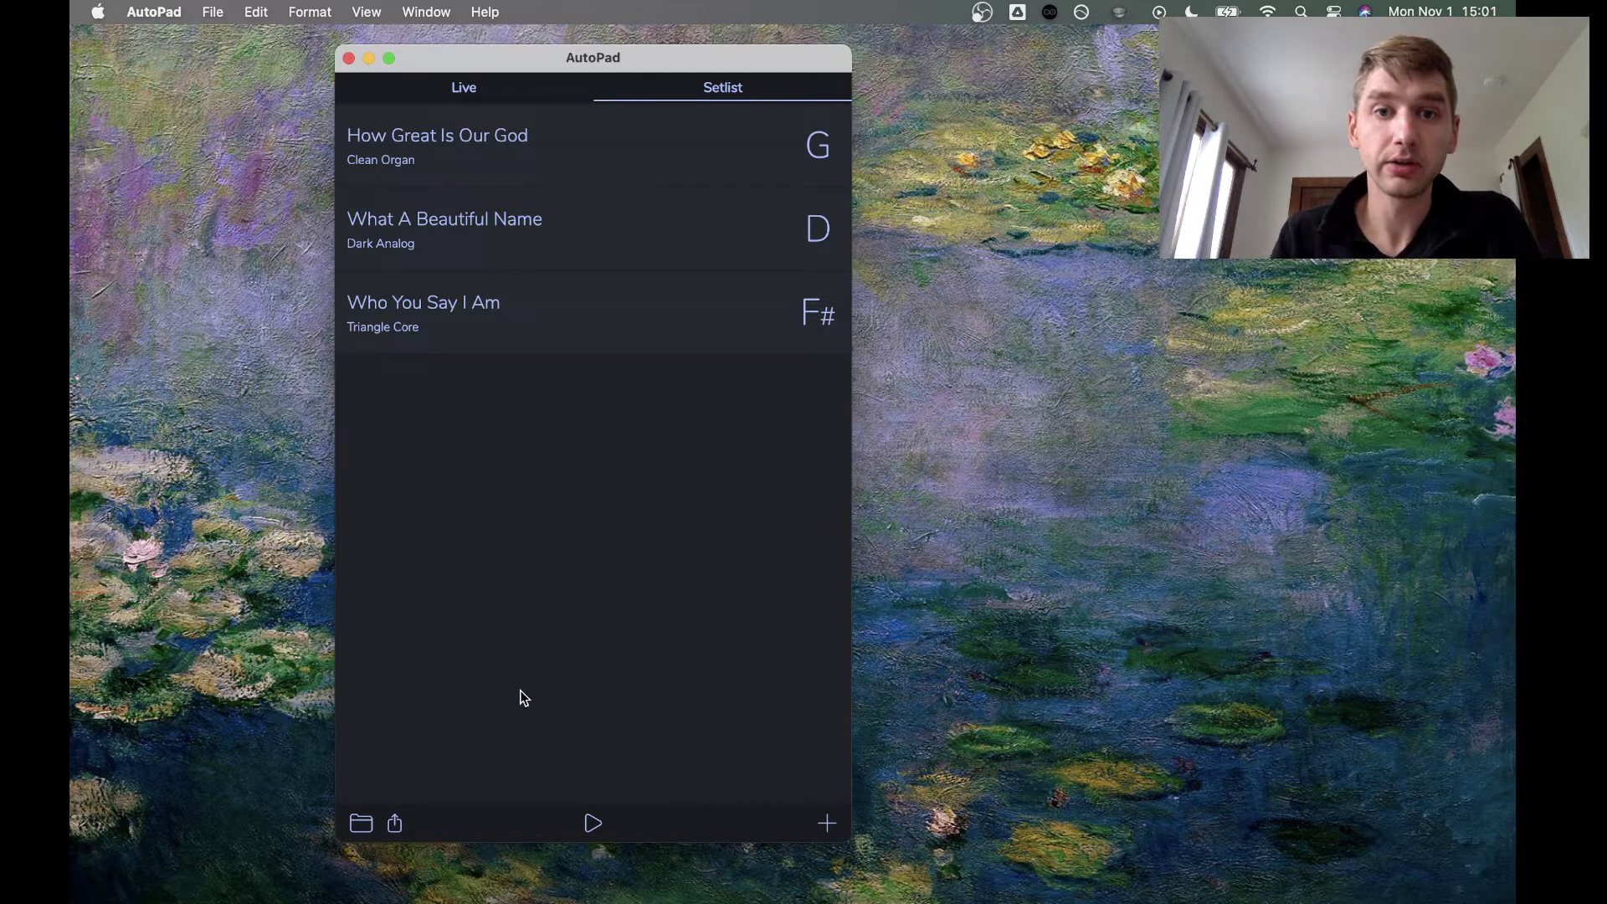
pyautogui.click(452, 89)
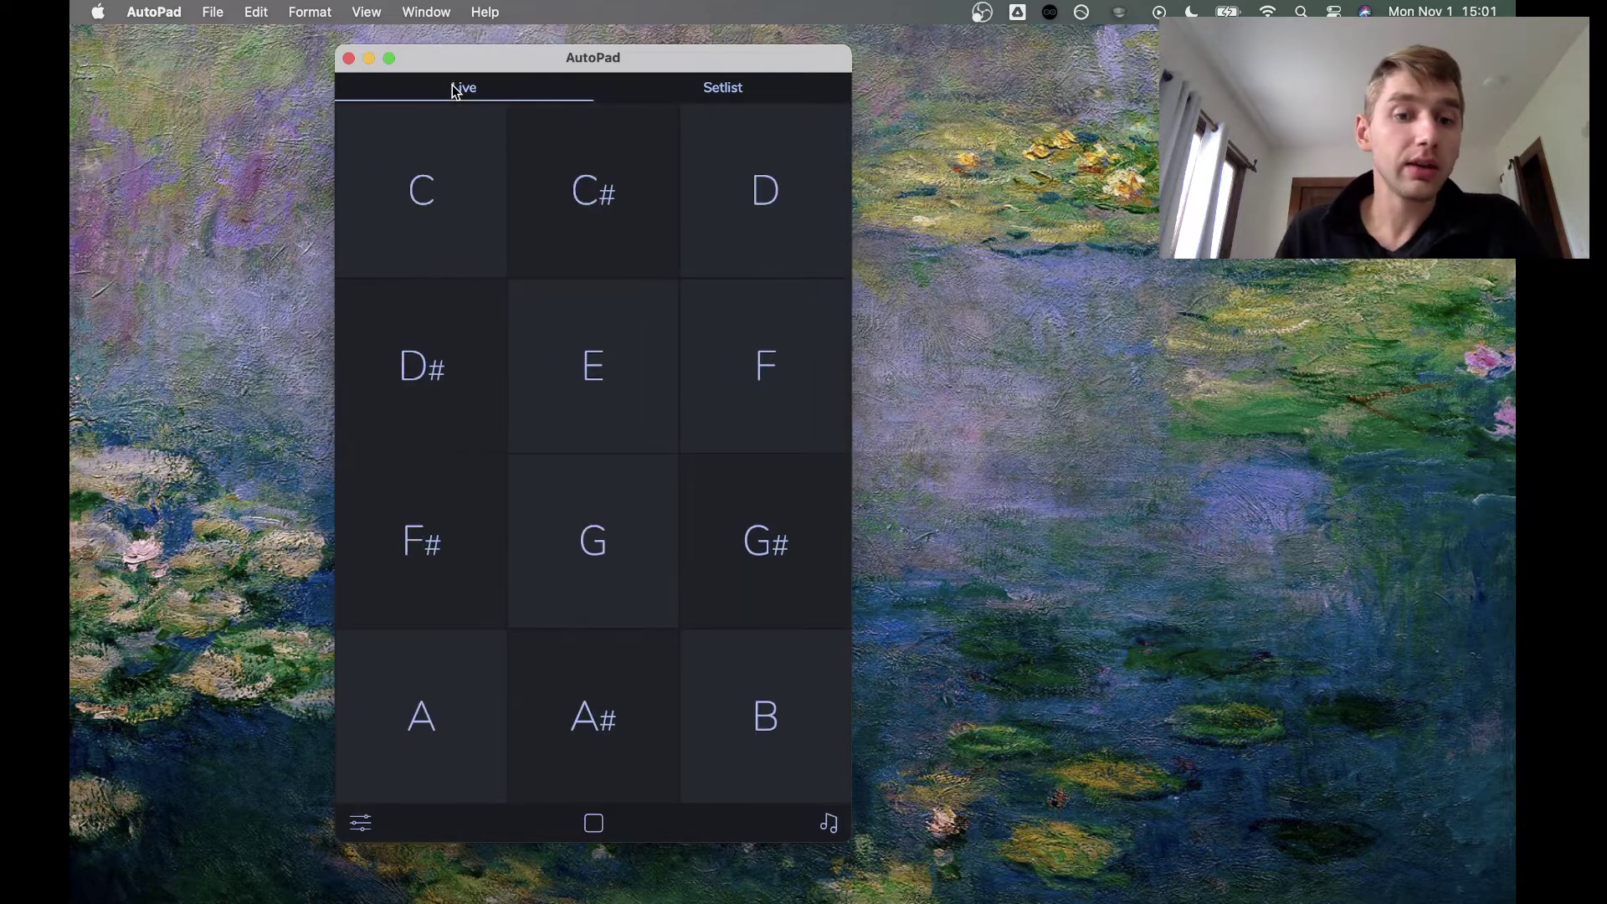